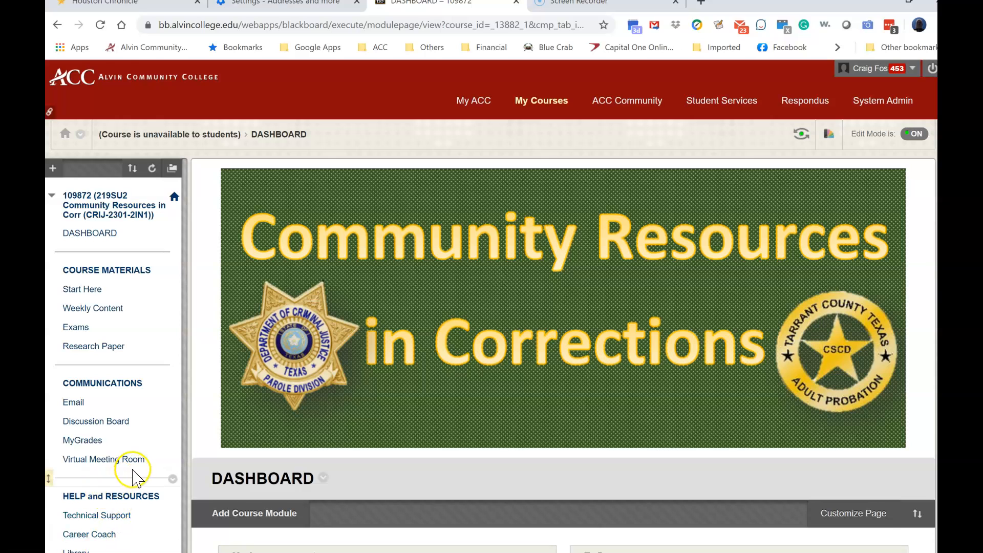
Step: Open the course's Pools page within the Tests, Surveys, and Pools course tool
{"action": "scroll", "coordinate": [138, 461], "scroll_direction": "down", "scroll_amount": 6}
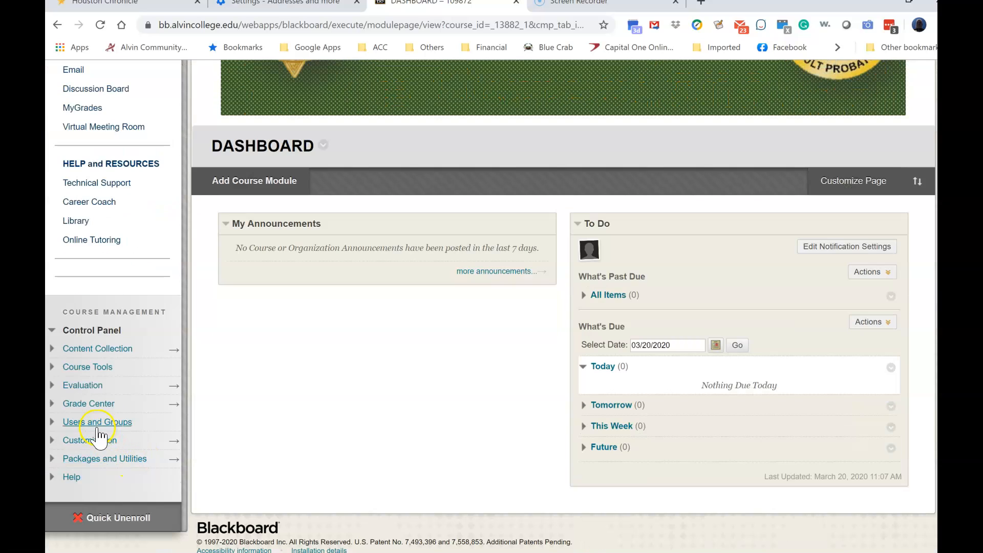
{"action": "left_click", "coordinate": [54, 367]}
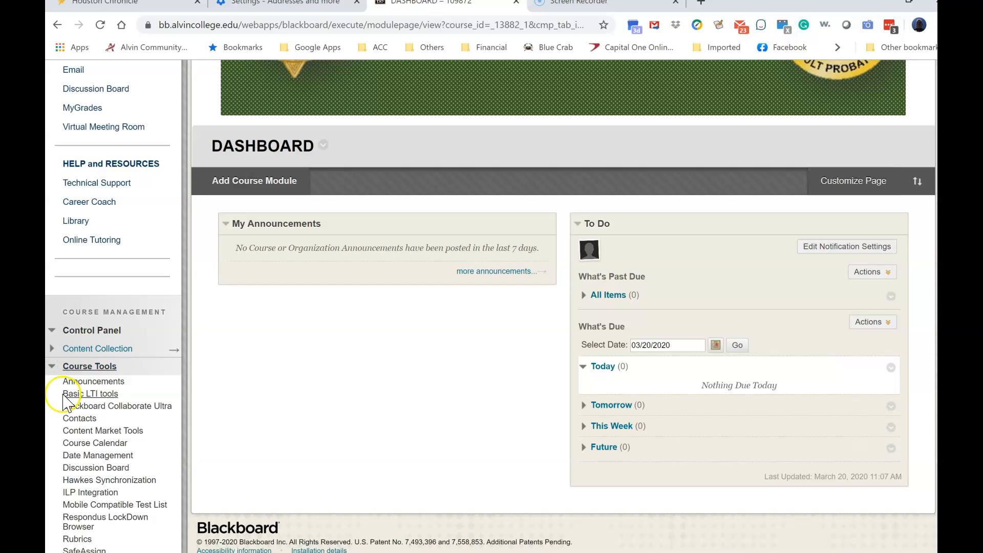
{"action": "scroll", "coordinate": [97, 389], "scroll_direction": "down", "scroll_amount": 5}
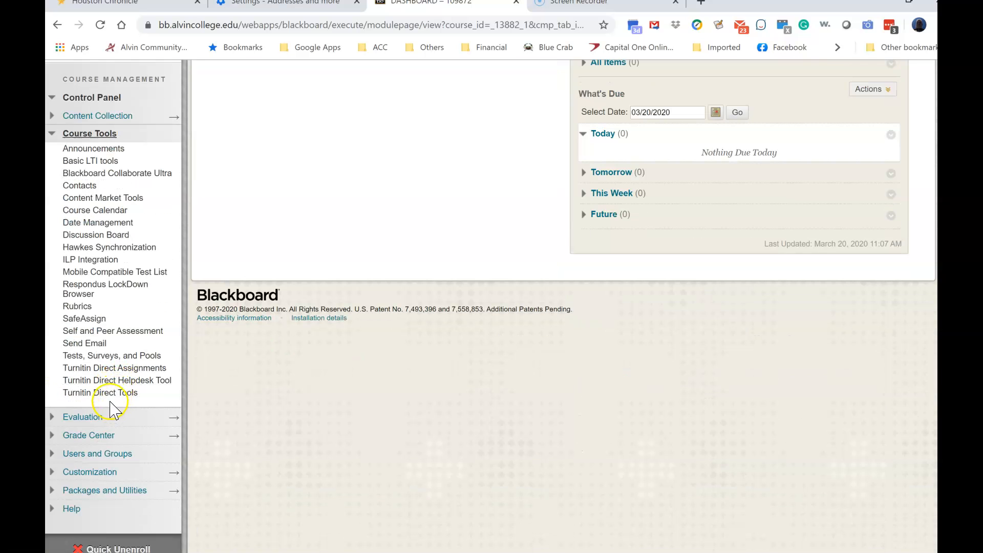
{"action": "left_click", "coordinate": [123, 356]}
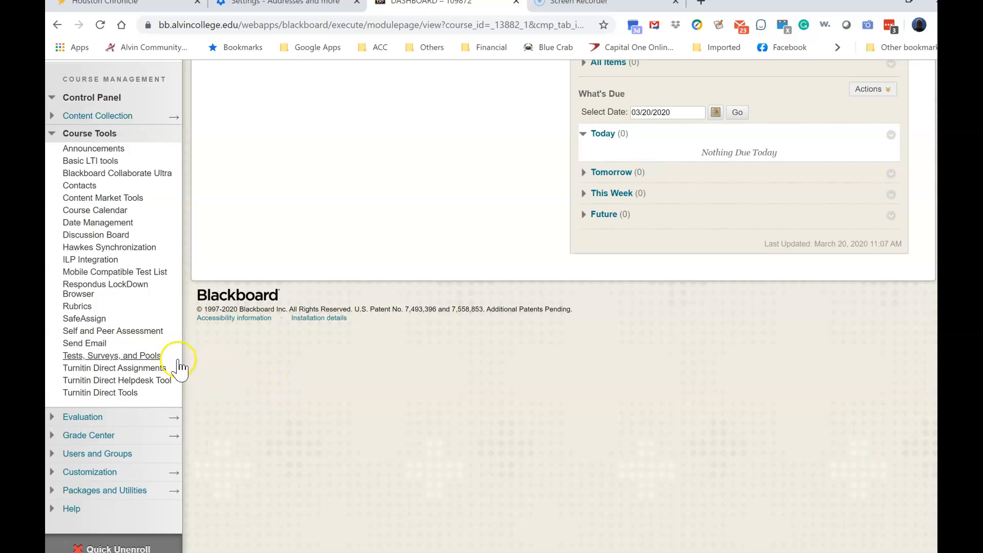
{"action": "left_click", "coordinate": [154, 360]}
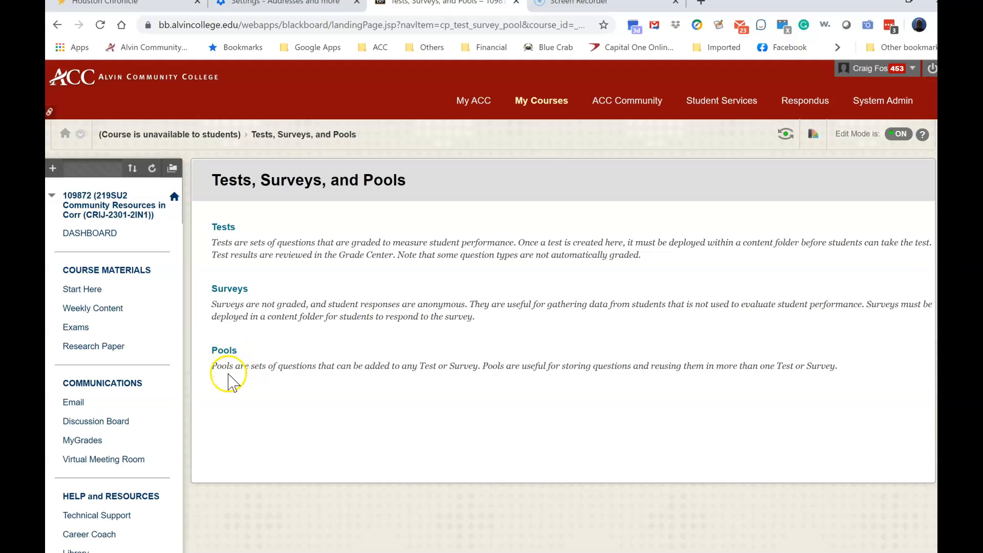
{"action": "left_click", "coordinate": [226, 352]}
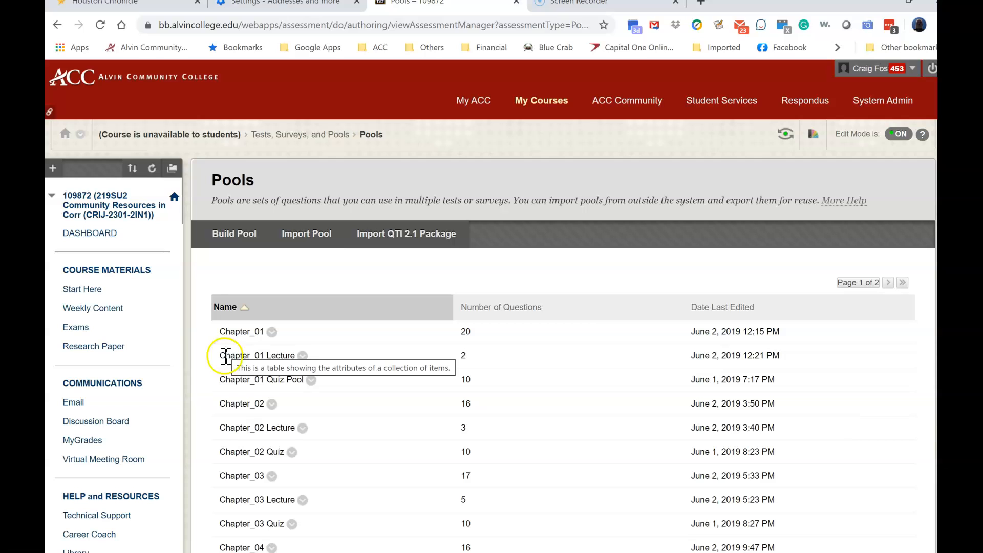
Step: Build a new question pool named Example, leaving its description and instructions empty, and submit it
{"action": "left_click", "coordinate": [234, 236]}
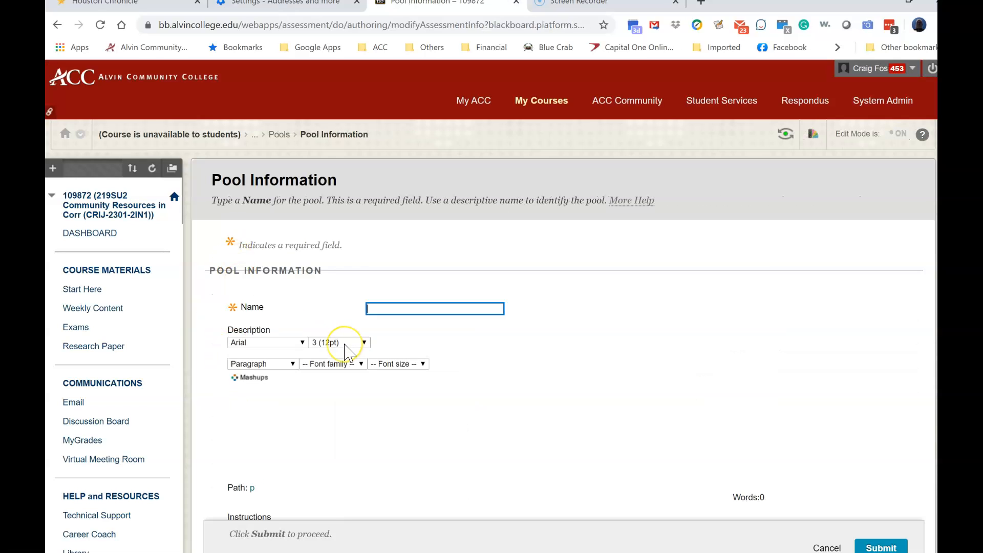
{"action": "type", "text": "E"}
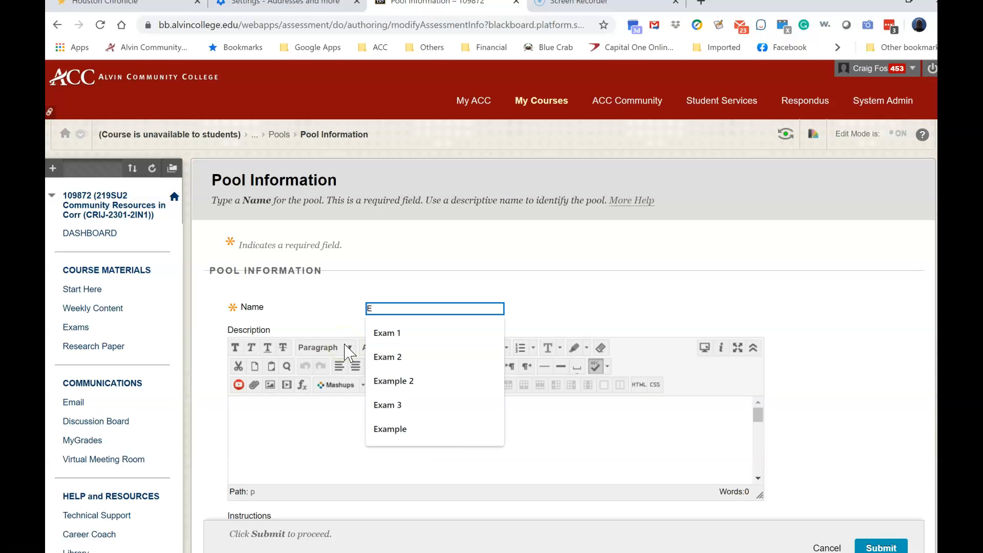
{"action": "type", "text": "ampl"}
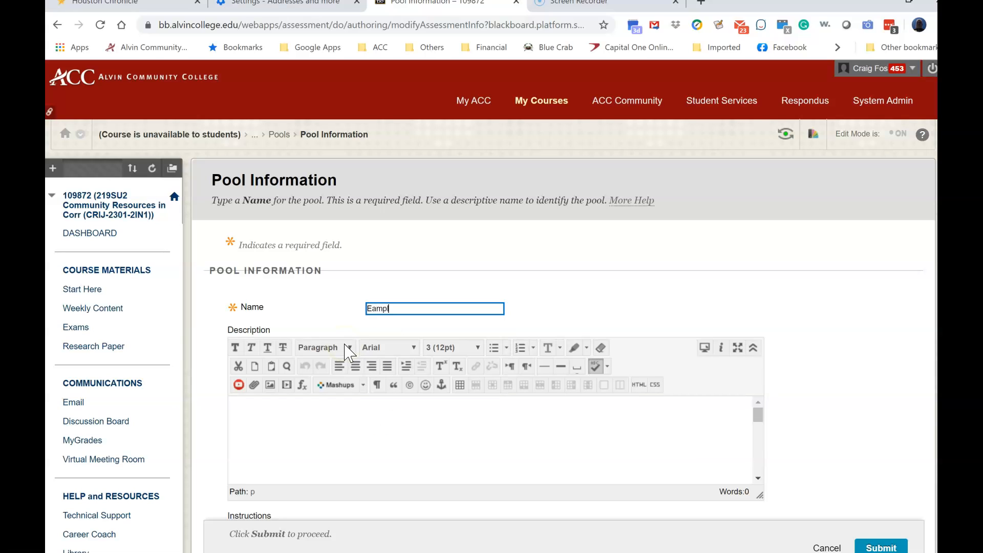
{"action": "type", "text": "w"}
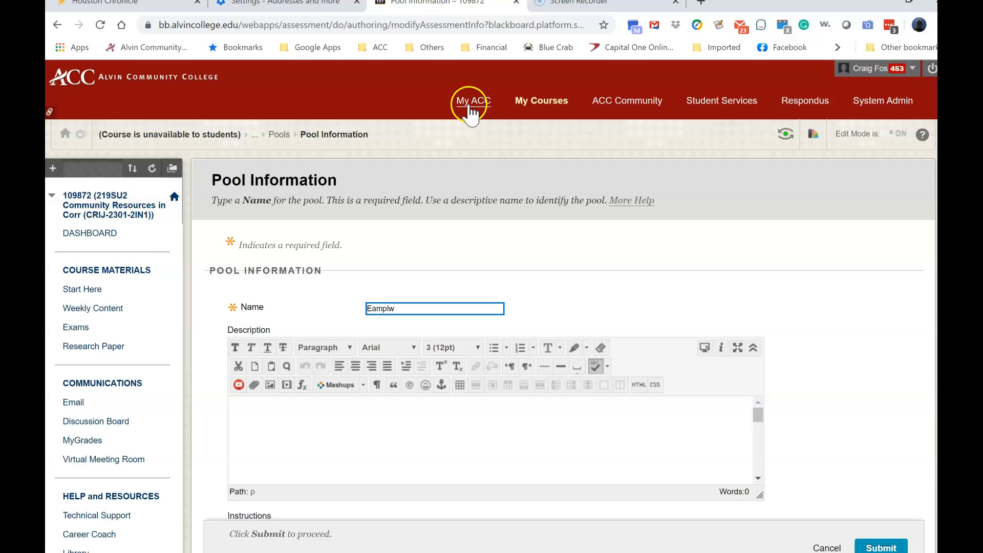
{"action": "key", "text": "BackSpace"}
{"action": "type", "text": "e"}
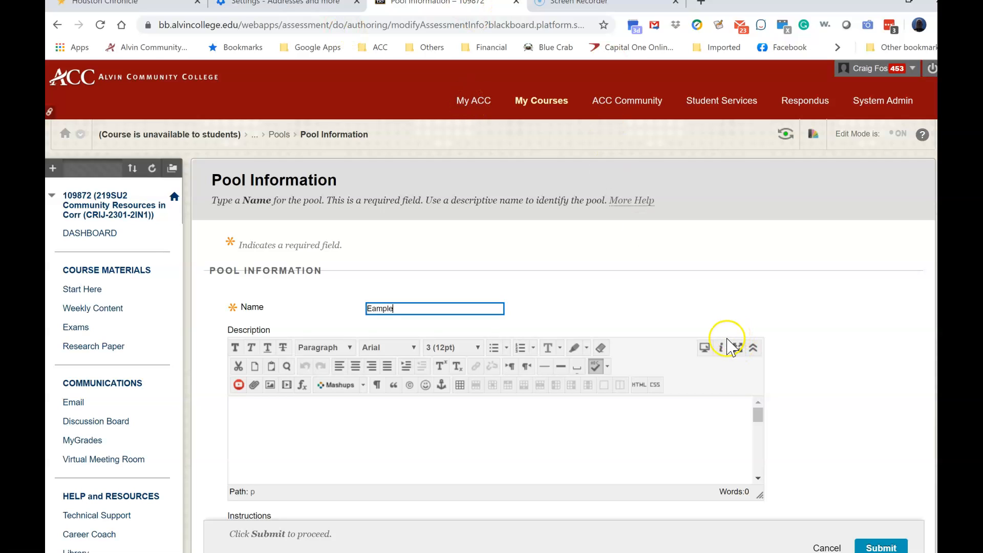
{"action": "left_click", "coordinate": [373, 308]}
{"action": "type", "text": "x"}
{"action": "left_click", "coordinate": [544, 311]}
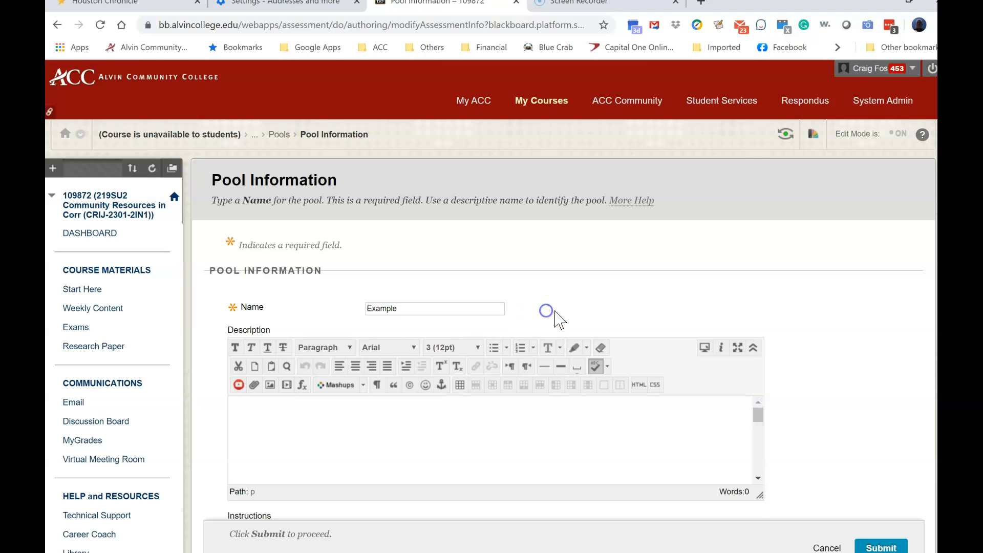
{"action": "scroll", "coordinate": [553, 317], "scroll_direction": "down", "scroll_amount": 5}
{"action": "scroll", "coordinate": [559, 328], "scroll_direction": "down", "scroll_amount": 4}
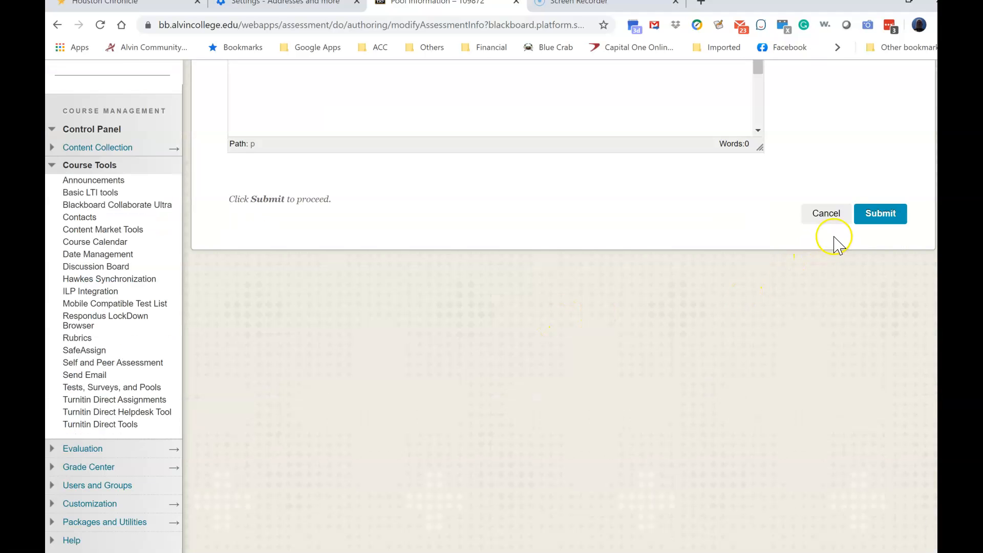
{"action": "left_click", "coordinate": [883, 214]}
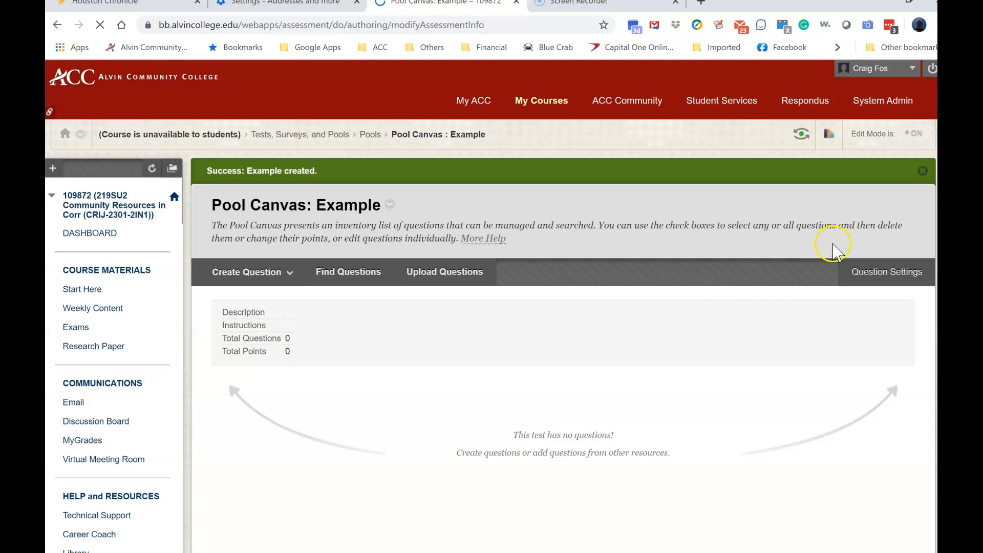
Step: Start creating a True/False question in the Example pool
{"action": "left_click", "coordinate": [281, 272]}
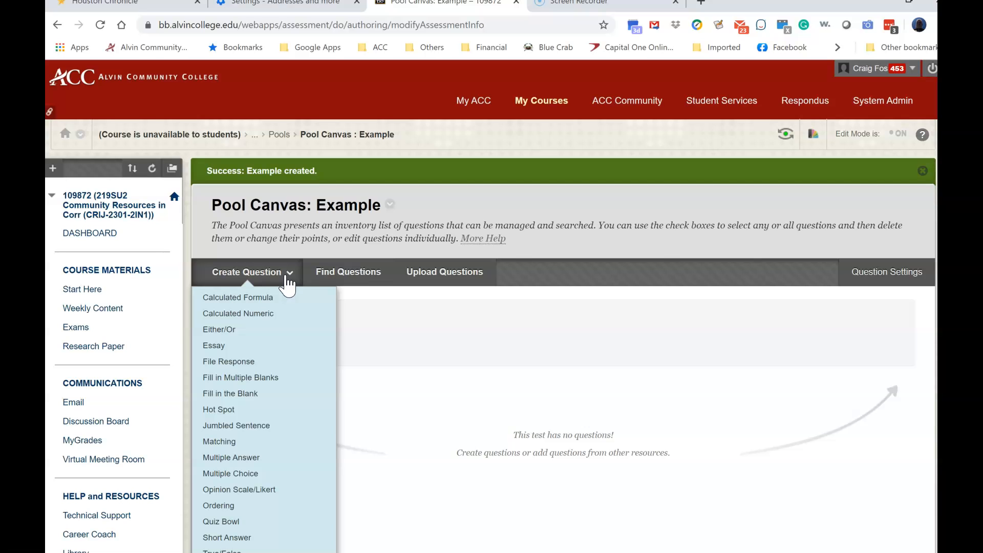
{"action": "scroll", "coordinate": [285, 318], "scroll_direction": "down", "scroll_amount": 5}
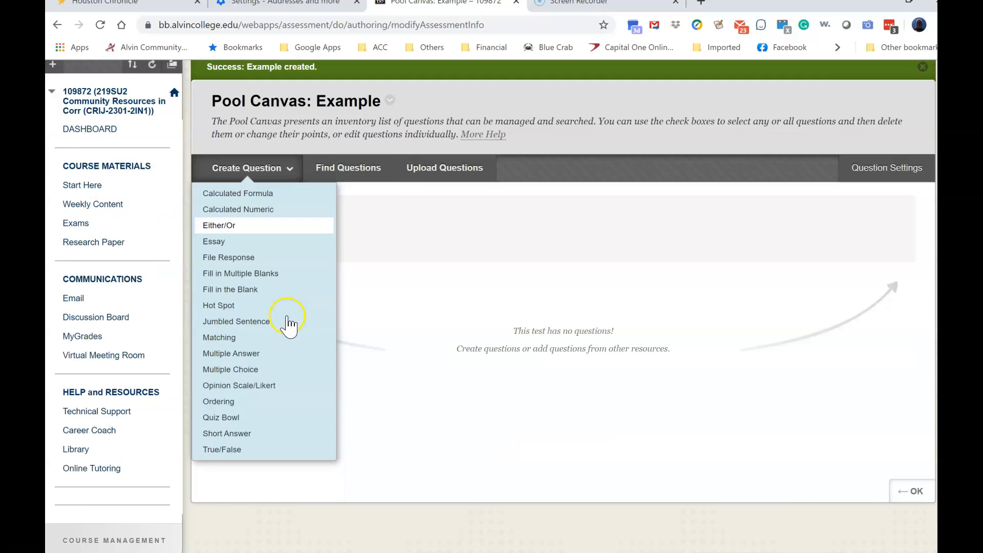
{"action": "left_click", "coordinate": [285, 322]}
{"action": "scroll", "coordinate": [292, 237], "scroll_direction": "up", "scroll_amount": 4}
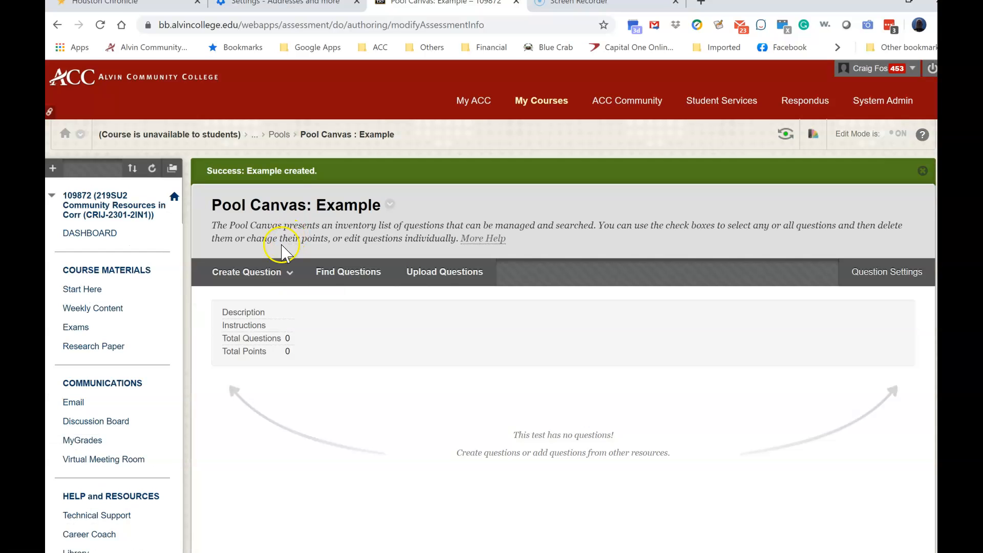
{"action": "mouse_move", "coordinate": [274, 280]}
{"action": "scroll", "coordinate": [246, 460], "scroll_direction": "down", "scroll_amount": 3}
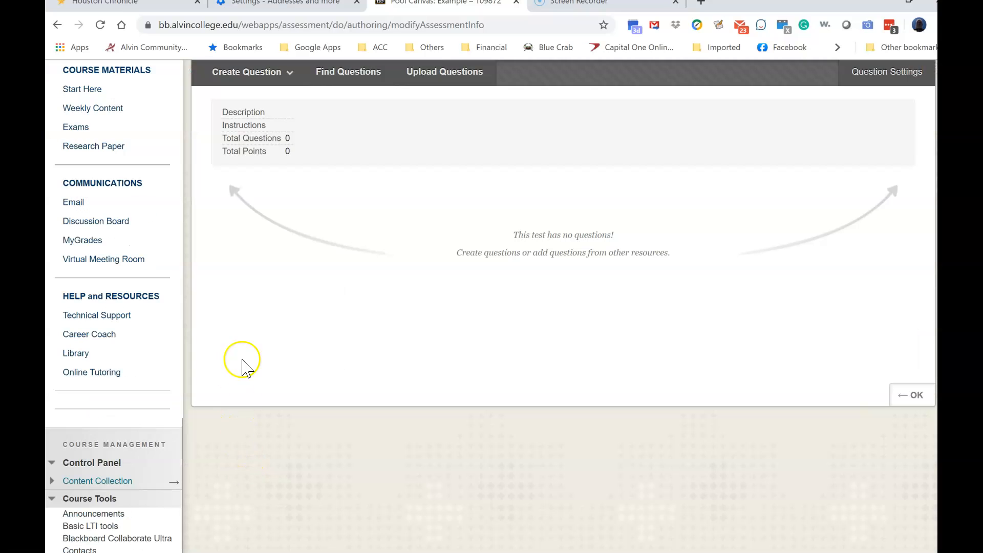
{"action": "scroll", "coordinate": [274, 319], "scroll_direction": "up", "scroll_amount": 4}
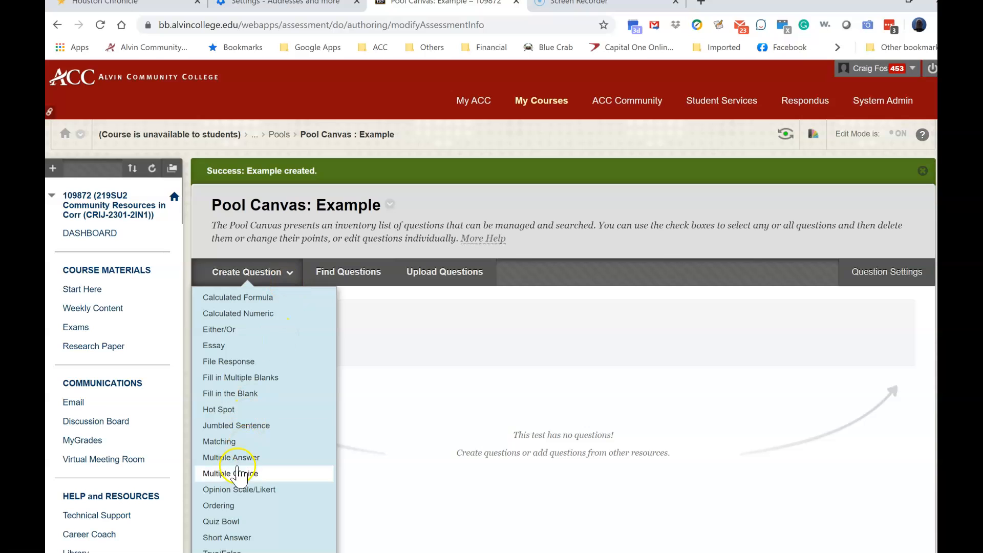
{"action": "left_click", "coordinate": [218, 550]}
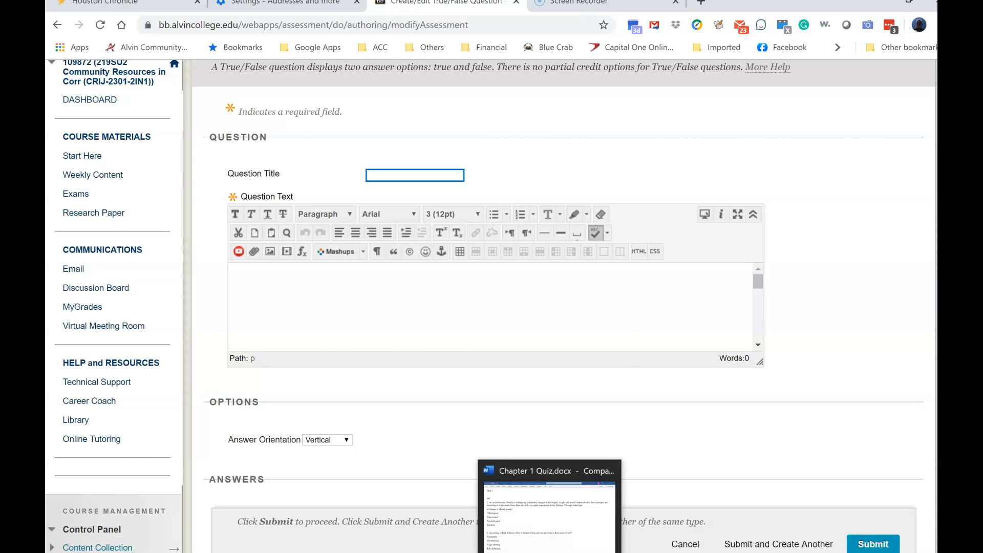
Step: Switch to Chapter 1 Quiz.docx in Word and copy the first sentence of question 1, without its number
{"action": "left_click", "coordinate": [551, 551]}
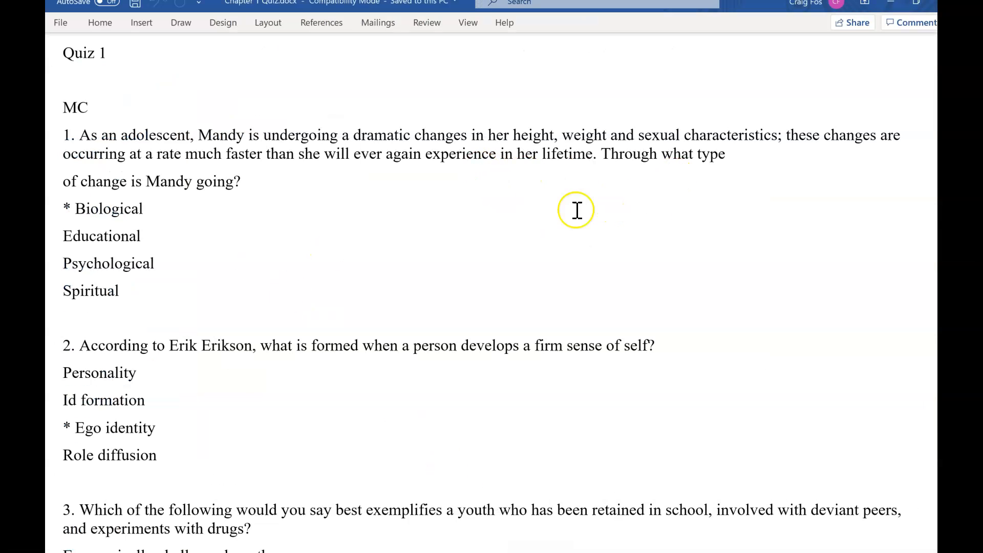
{"action": "left_click", "coordinate": [577, 154]}
{"action": "left_click_drag", "start_coordinate": [576, 154], "coordinate": [87, 134]}
{"action": "key", "text": "ctrl+c"}
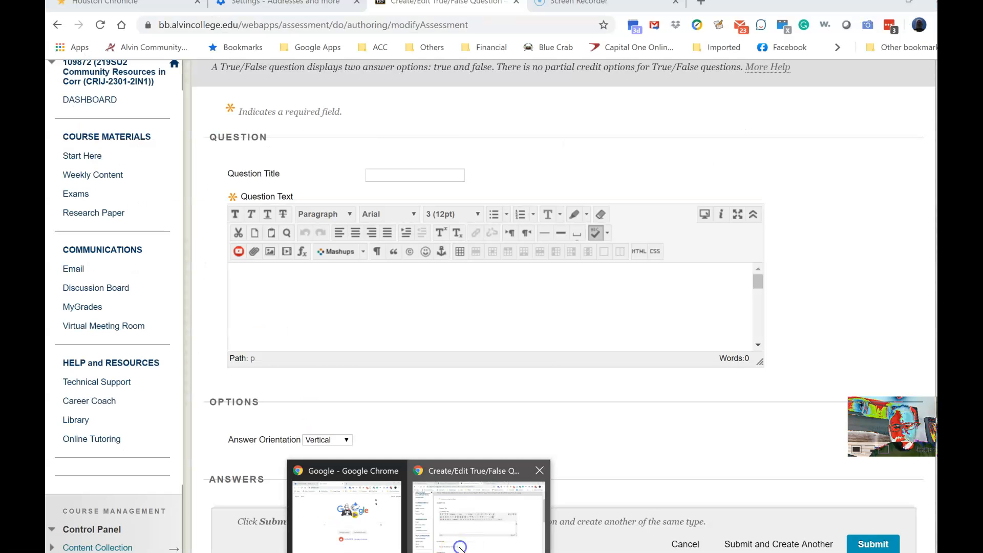
Step: Return to the True/False question form in Chrome and paste the copied sentence as the question text
{"action": "left_click", "coordinate": [451, 545]}
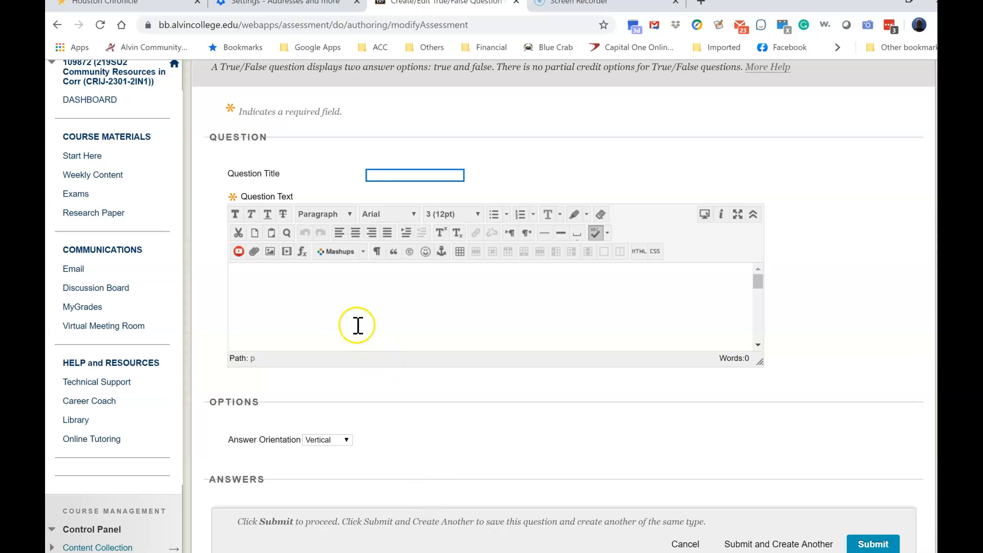
{"action": "left_click", "coordinate": [340, 290]}
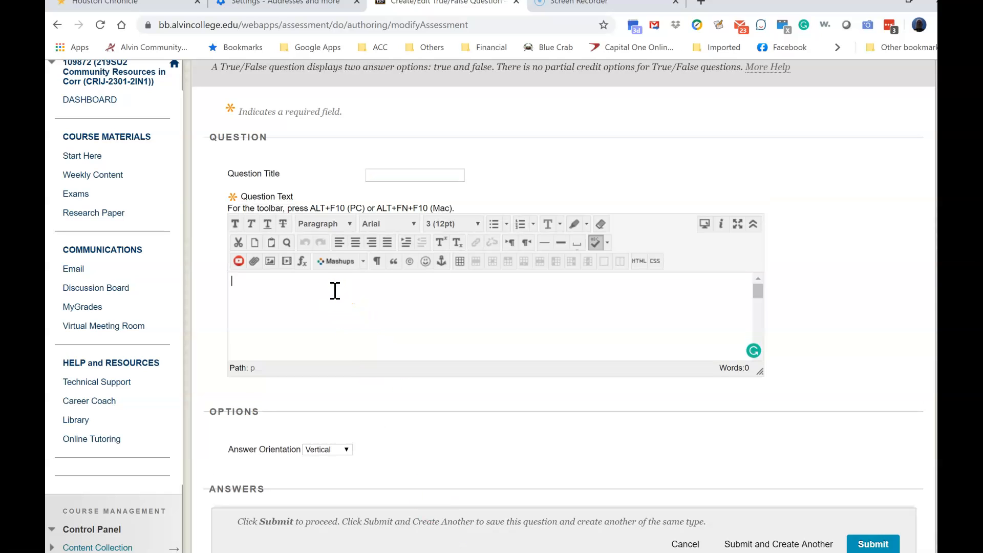
{"action": "key", "text": "ctrl+v"}
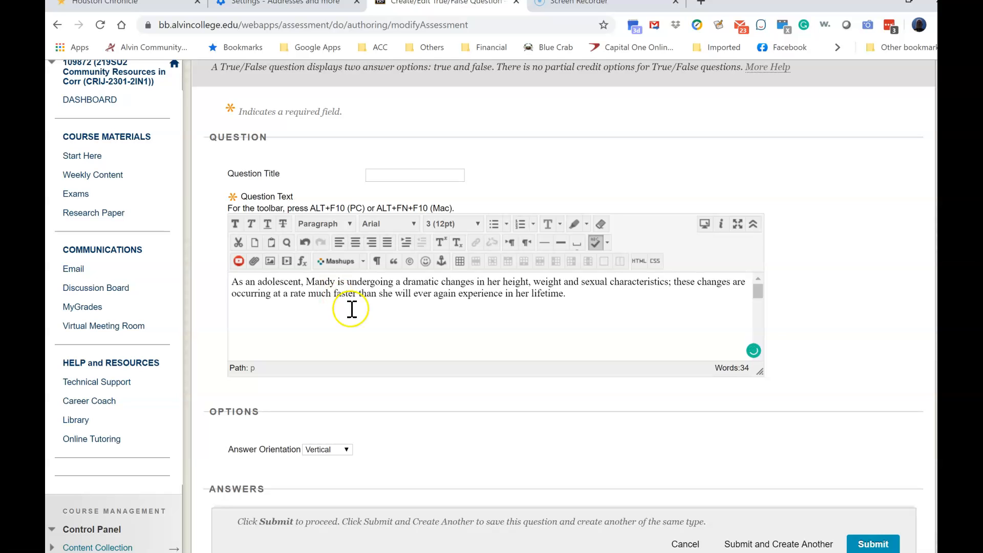
Step: Set the question's correct answer to False and submit the question to the pool
{"action": "scroll", "coordinate": [551, 404], "scroll_direction": "down", "scroll_amount": 3}
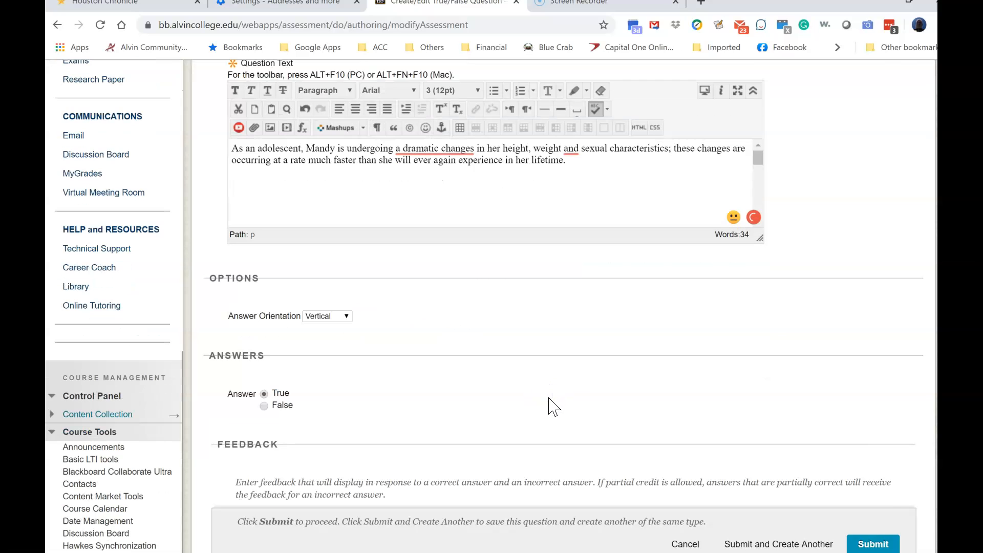
{"action": "left_click", "coordinate": [264, 407]}
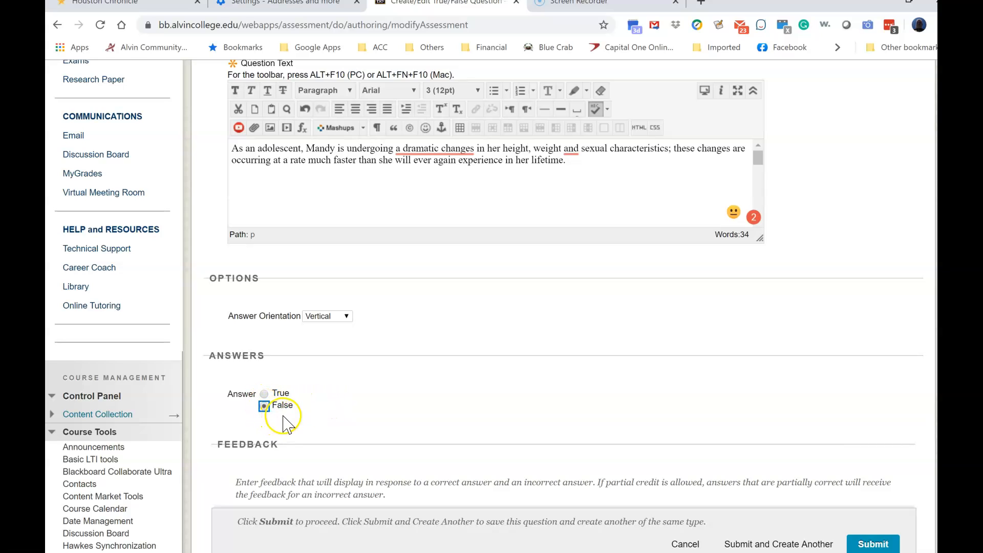
{"action": "scroll", "coordinate": [705, 486], "scroll_direction": "down", "scroll_amount": 1}
{"action": "scroll", "coordinate": [706, 486], "scroll_direction": "down", "scroll_amount": 3}
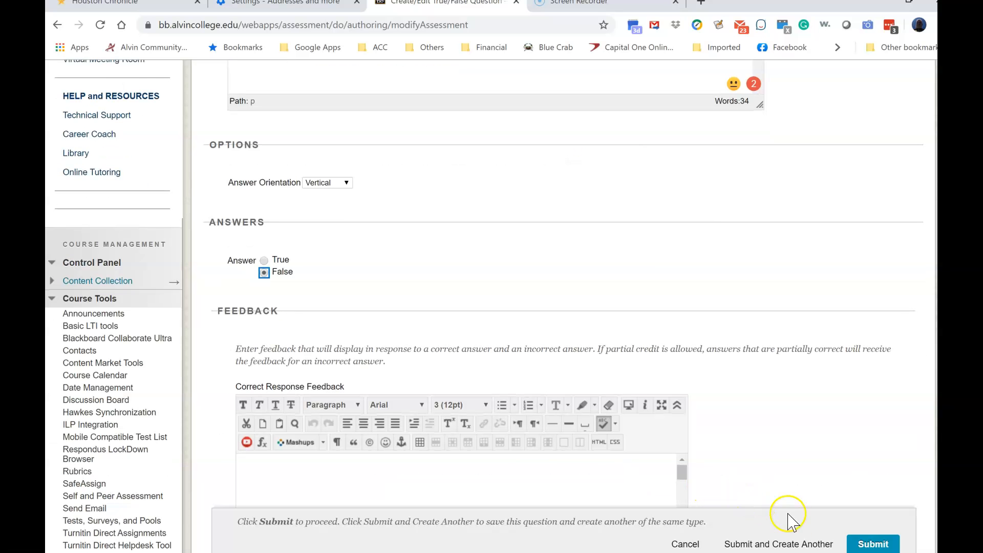
{"action": "left_click", "coordinate": [864, 544]}
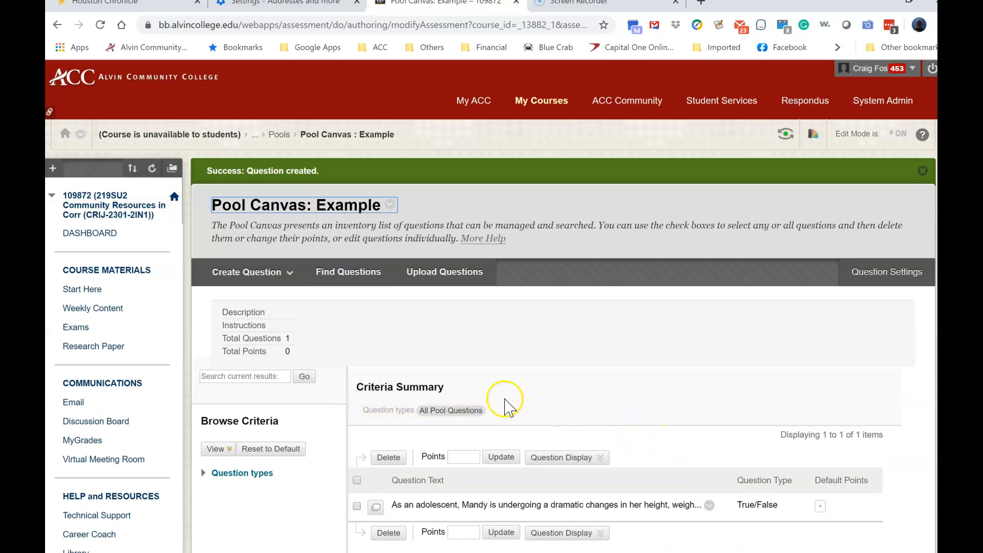
Step: Start creating a Multiple Choice question in the Example pool
{"action": "left_click", "coordinate": [287, 276]}
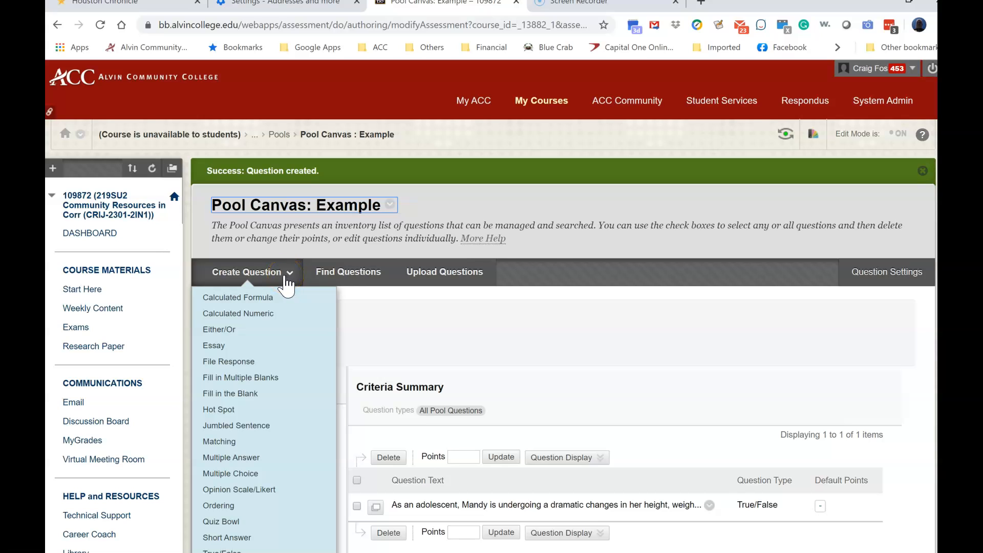
{"action": "left_click", "coordinate": [229, 476]}
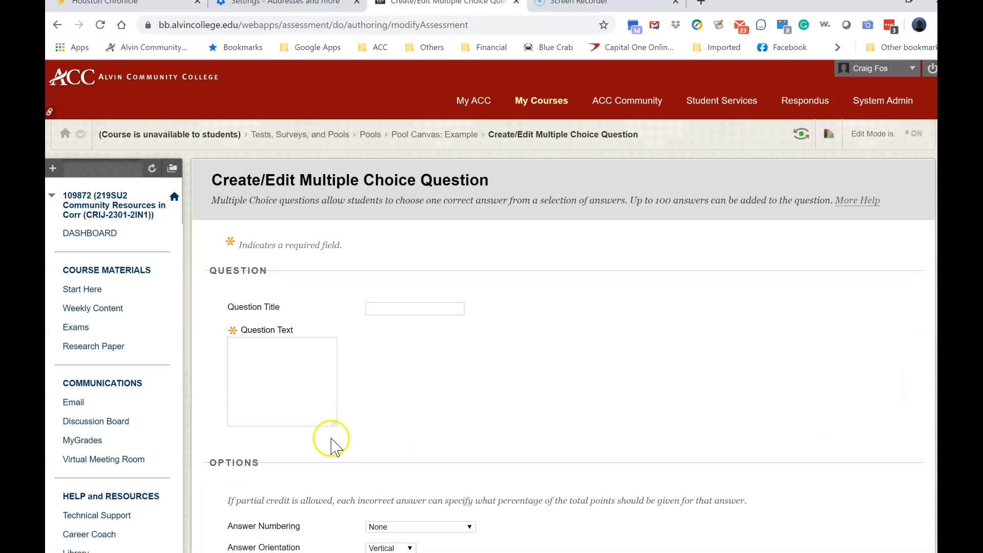
{"action": "scroll", "coordinate": [337, 439], "scroll_direction": "down", "scroll_amount": 1}
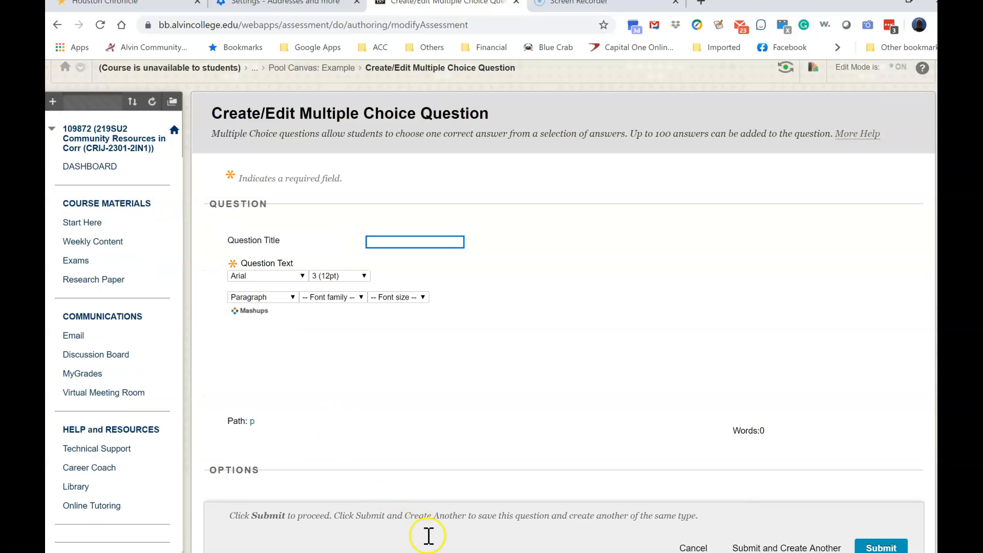
Step: Copy the text of question 2 without its number from the Word quiz document and return to the Multiple Choice form in Chrome
{"action": "left_click", "coordinate": [335, 552]}
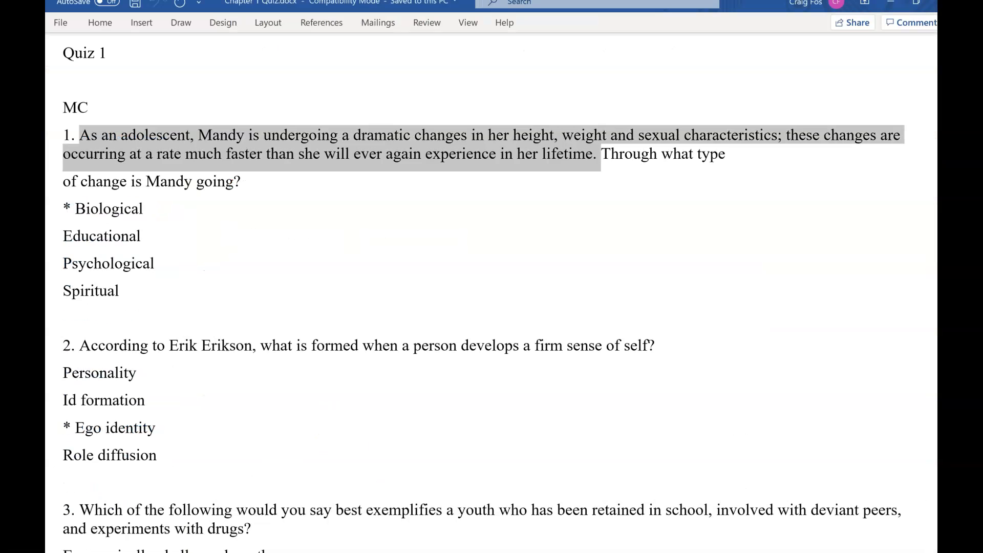
{"action": "mouse_move", "coordinate": [657, 345]}
{"action": "left_mouse_down"}
{"action": "mouse_move", "coordinate": [113, 340]}
{"action": "mouse_move", "coordinate": [333, 388]}
{"action": "mouse_move", "coordinate": [631, 374]}
{"action": "mouse_move", "coordinate": [656, 346]}
{"action": "left_mouse_up"}
{"action": "key", "text": "ctrl+c"}
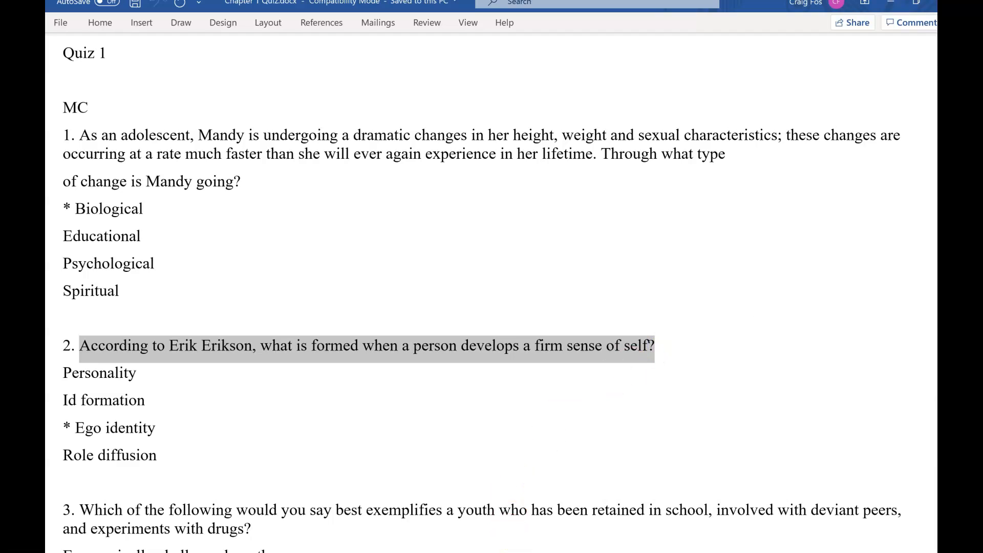
{"action": "left_click", "coordinate": [453, 540]}
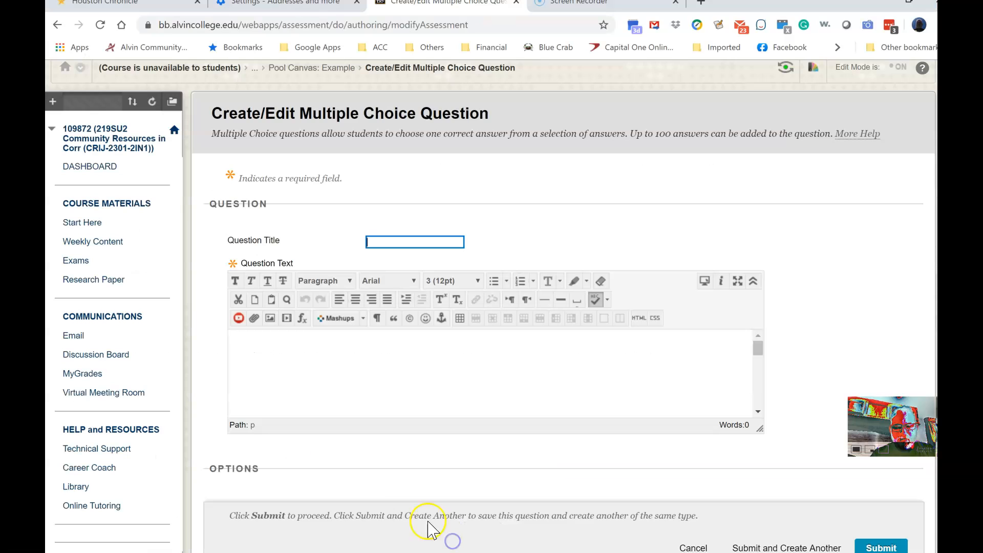
Step: Paste the copied question about Erik Erikson and a firm sense of self as the Multiple Choice question text
{"action": "left_click", "coordinate": [280, 364]}
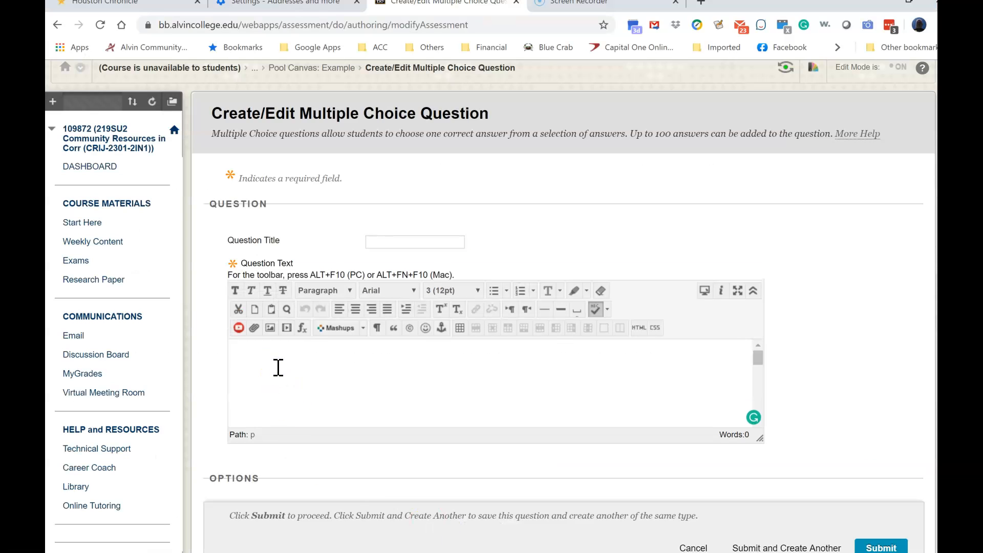
{"action": "key", "text": "ctrl+v"}
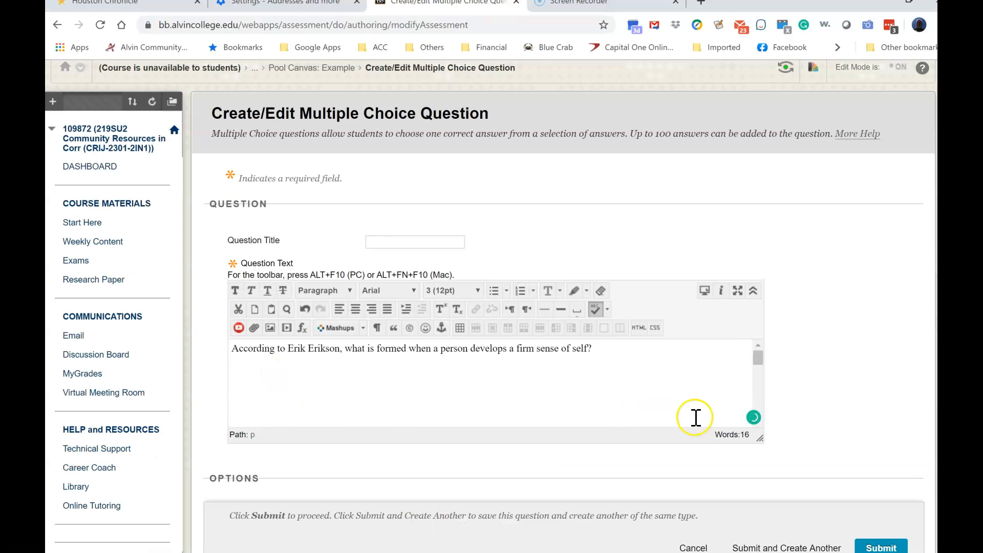
{"action": "left_click", "coordinate": [795, 397]}
Step: Fill in Answer 1 with "Personality", the first choice of question 2 in the Word quiz document
{"action": "scroll", "coordinate": [795, 397], "scroll_direction": "down", "scroll_amount": 9}
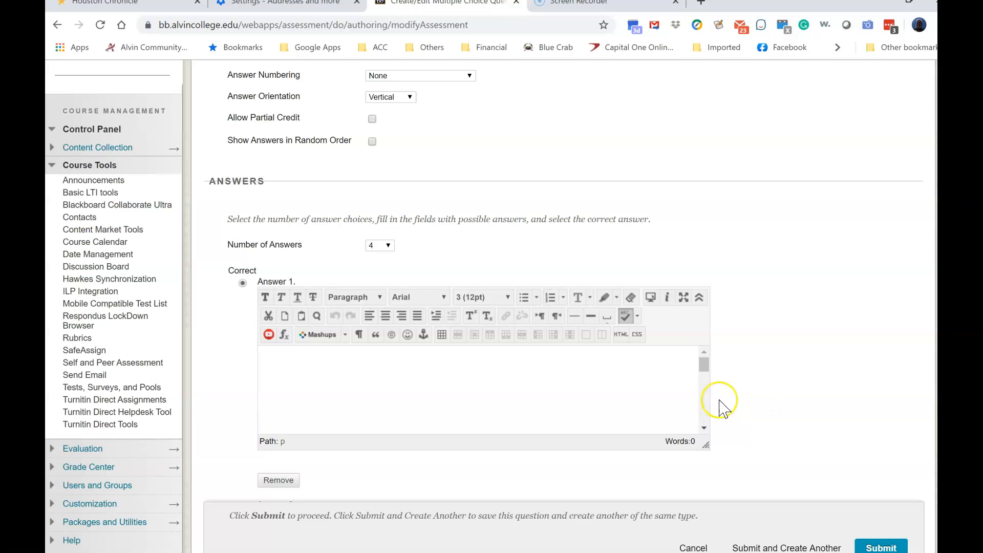
{"action": "left_click", "coordinate": [476, 378]}
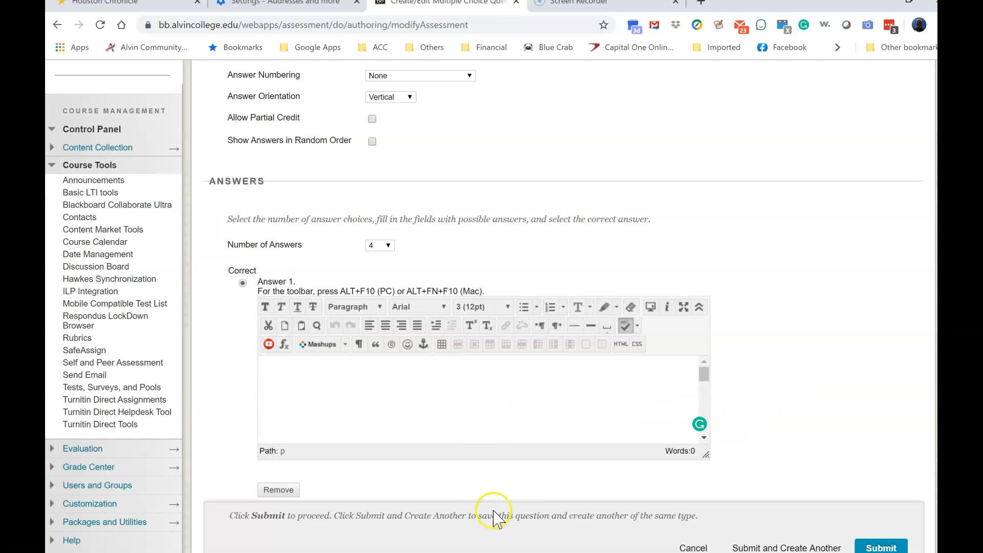
{"action": "key", "text": "alt+Tab"}
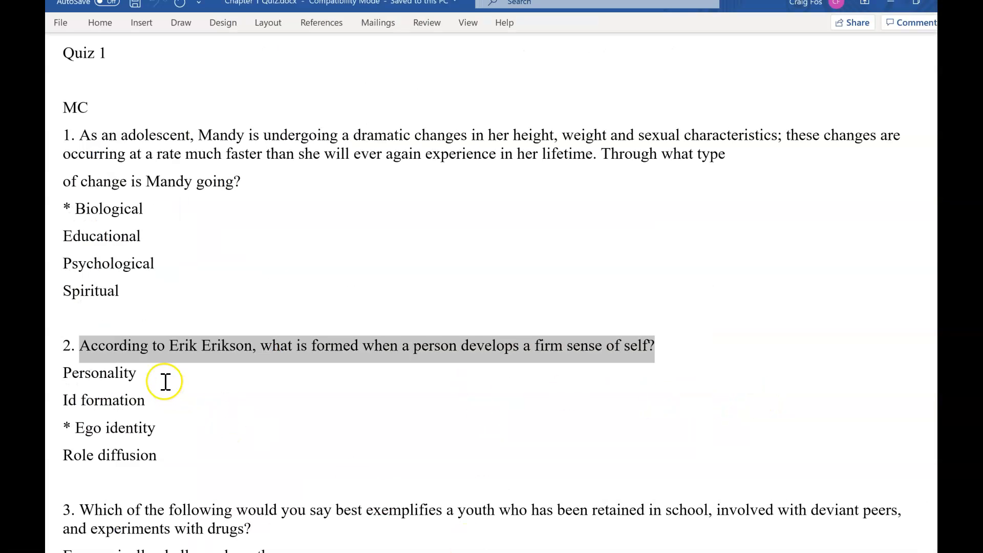
{"action": "left_click_drag", "start_coordinate": [149, 374], "coordinate": [64, 369]}
{"action": "key", "text": "alt+Tab"}
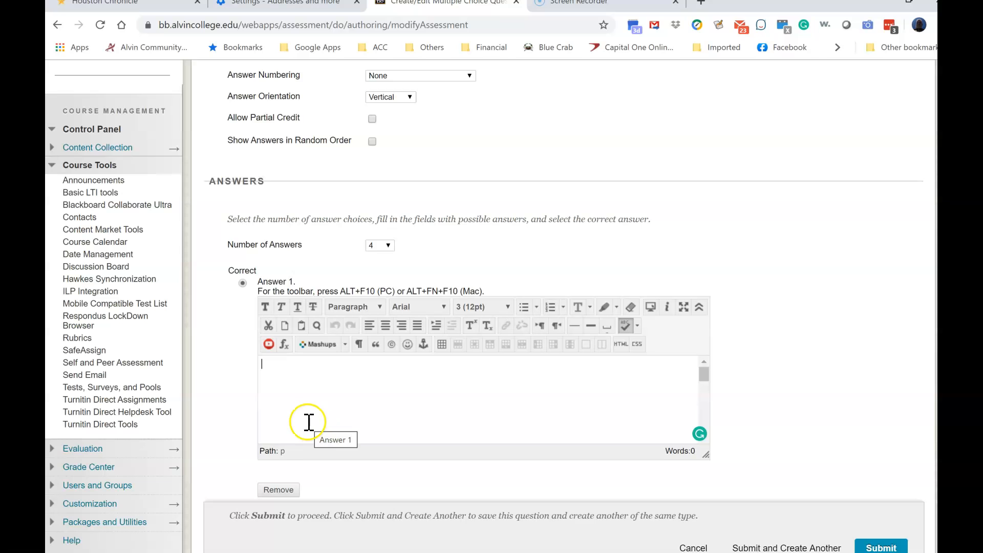
{"action": "left_click", "coordinate": [308, 421]}
{"action": "type", "text": "Personality"}
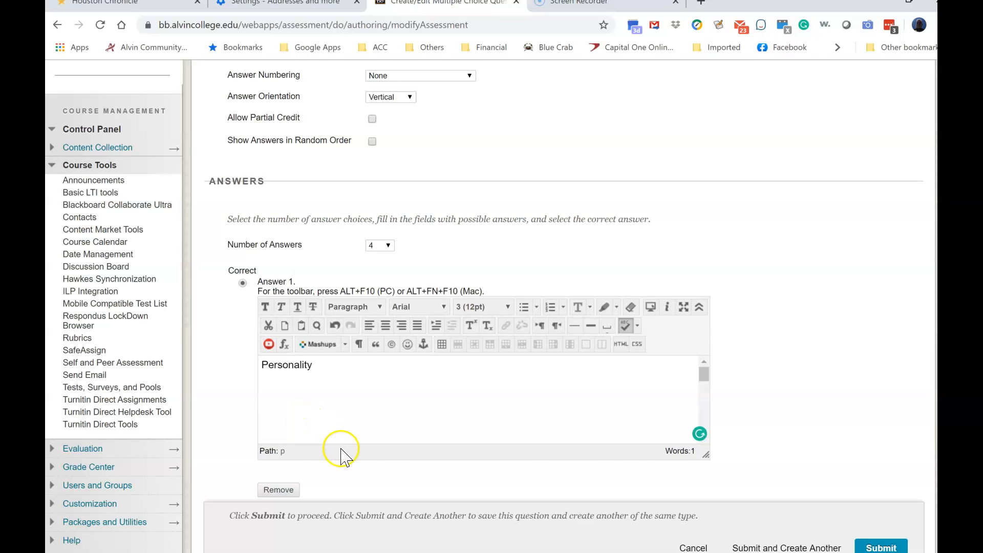
Step: Copy the choice "Id formation" from question 2 in the Word quiz and paste it into Answer 2 in Chrome
{"action": "scroll", "coordinate": [750, 439], "scroll_direction": "down", "scroll_amount": 5}
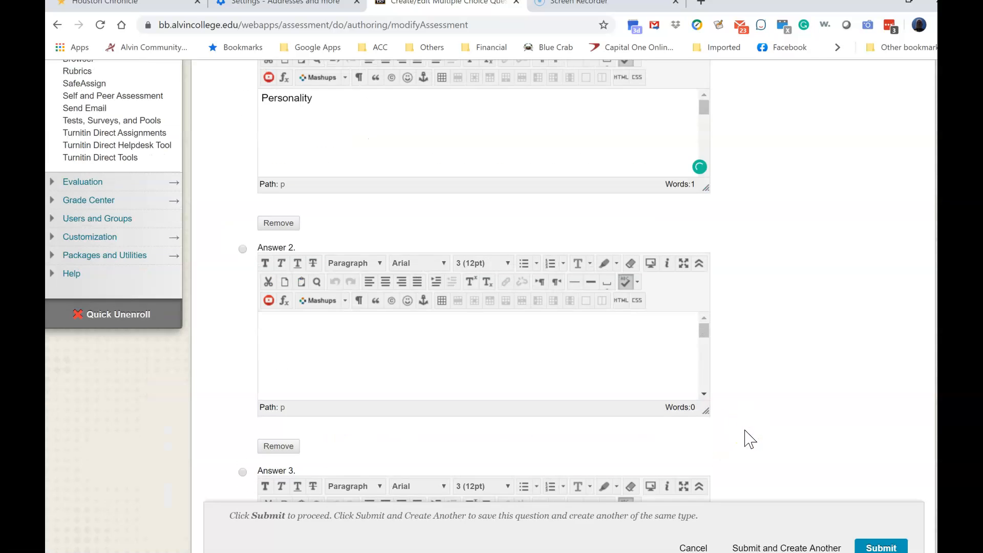
{"action": "left_click", "coordinate": [407, 359]}
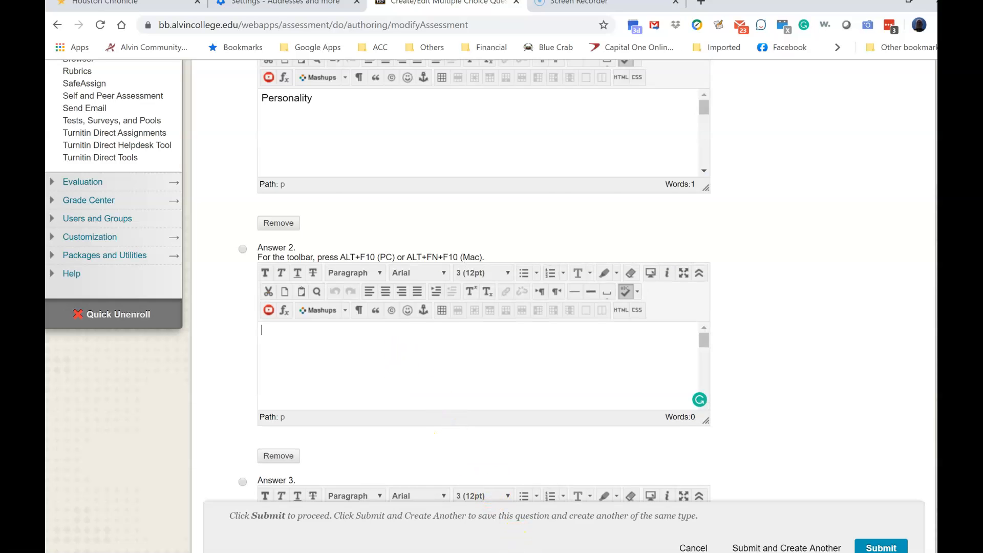
{"action": "key", "text": "alt+Tab"}
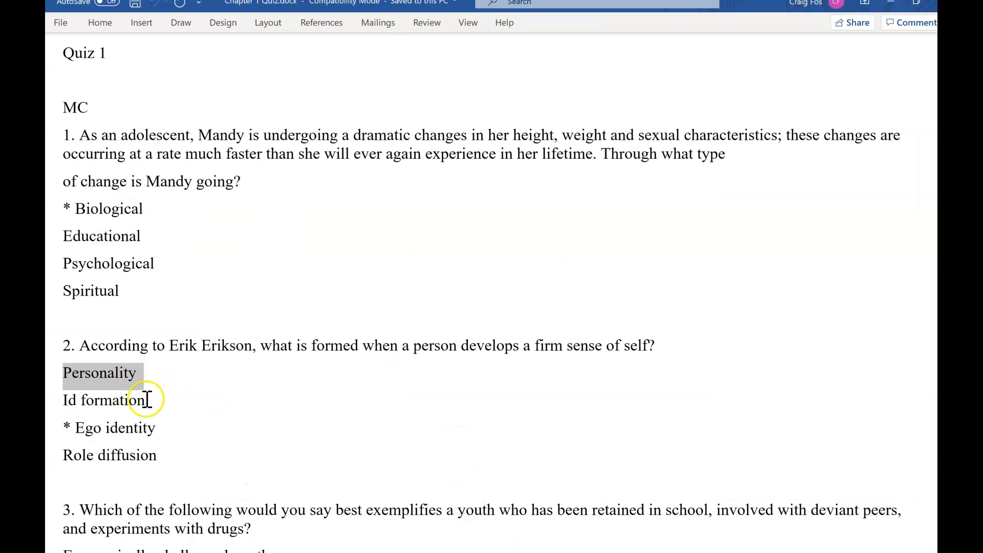
{"action": "left_click_drag", "start_coordinate": [144, 396], "coordinate": [73, 396]}
{"action": "key", "text": "ctrl+c"}
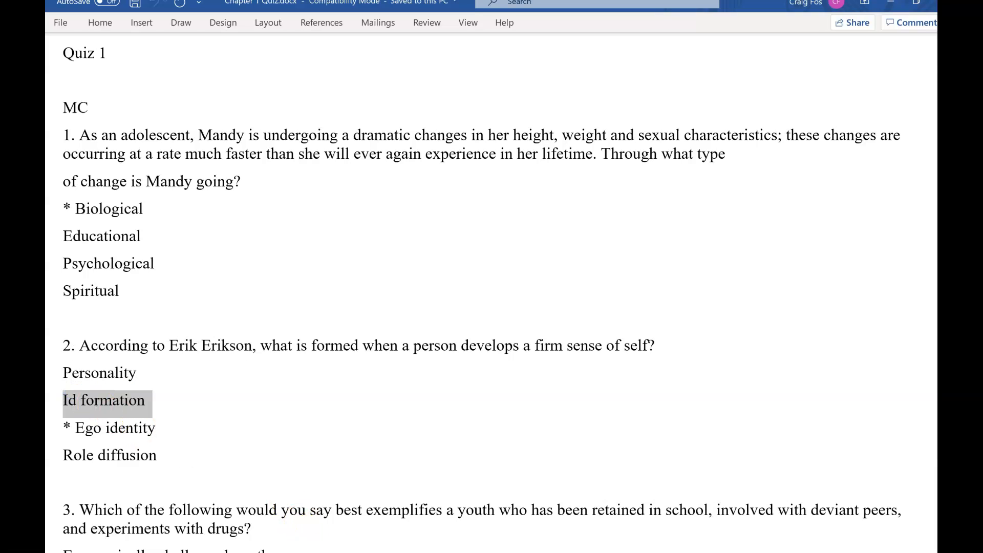
{"action": "left_click", "coordinate": [420, 552]}
{"action": "left_click", "coordinate": [433, 548]}
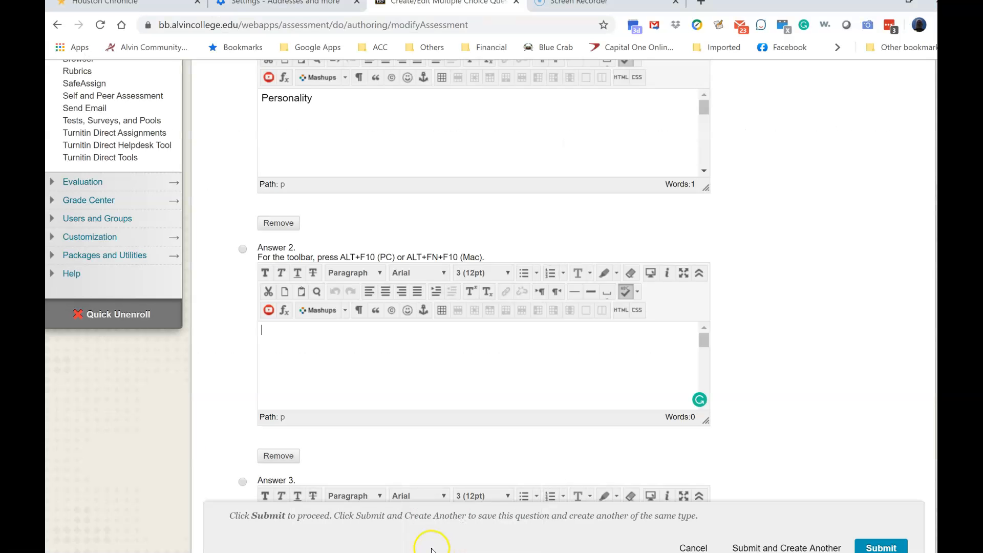
{"action": "key", "text": "ctrl+v"}
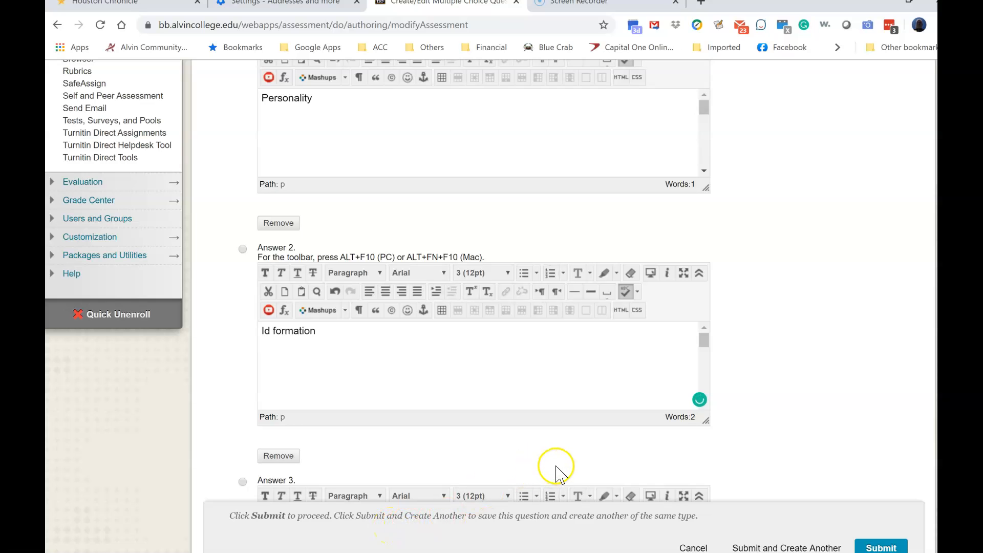
Step: Copy "Ego identity" without its asterisk from the Word quiz into Answer 3 in Chrome and mark it as the correct answer
{"action": "scroll", "coordinate": [738, 468], "scroll_direction": "down", "scroll_amount": 5}
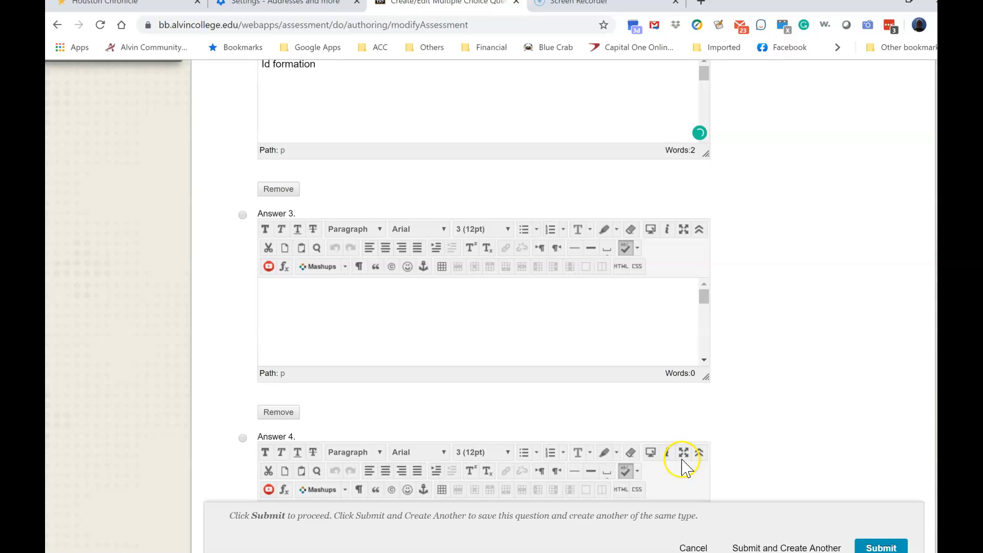
{"action": "left_click", "coordinate": [371, 325]}
{"action": "key", "text": "alt+Tab"}
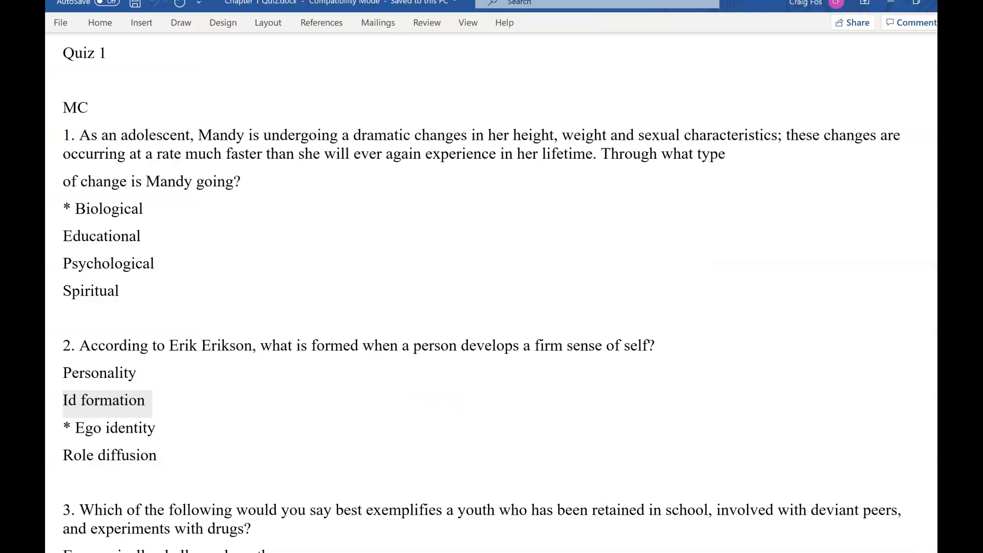
{"action": "left_click_drag", "start_coordinate": [156, 431], "coordinate": [80, 436]}
{"action": "key", "text": "ctrl+c"}
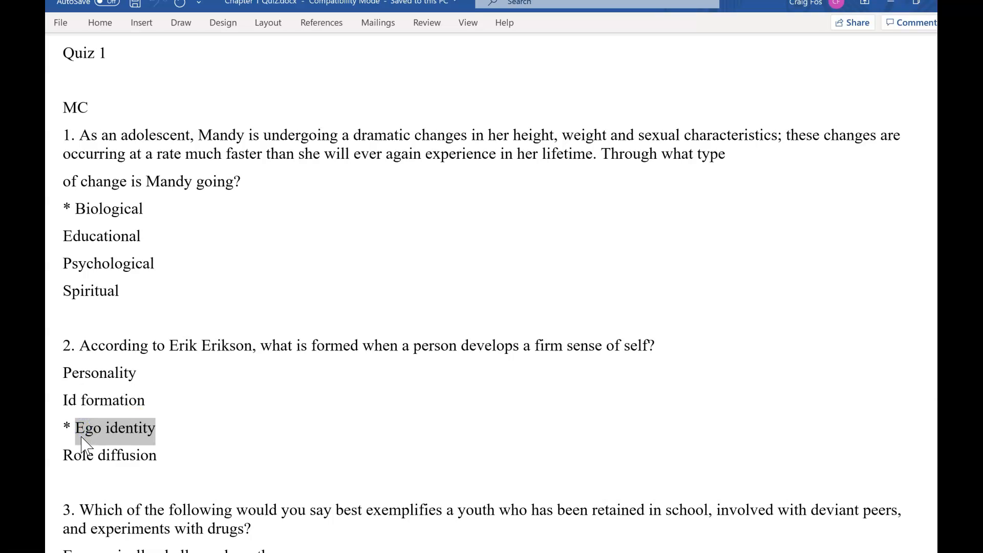
{"action": "mouse_move", "coordinate": [417, 551]}
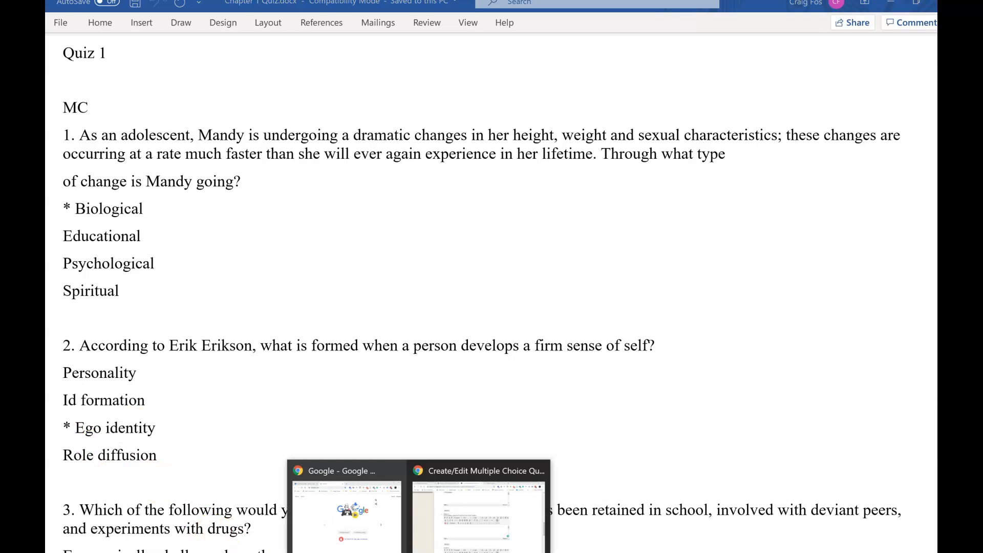
{"action": "left_click", "coordinate": [460, 533]}
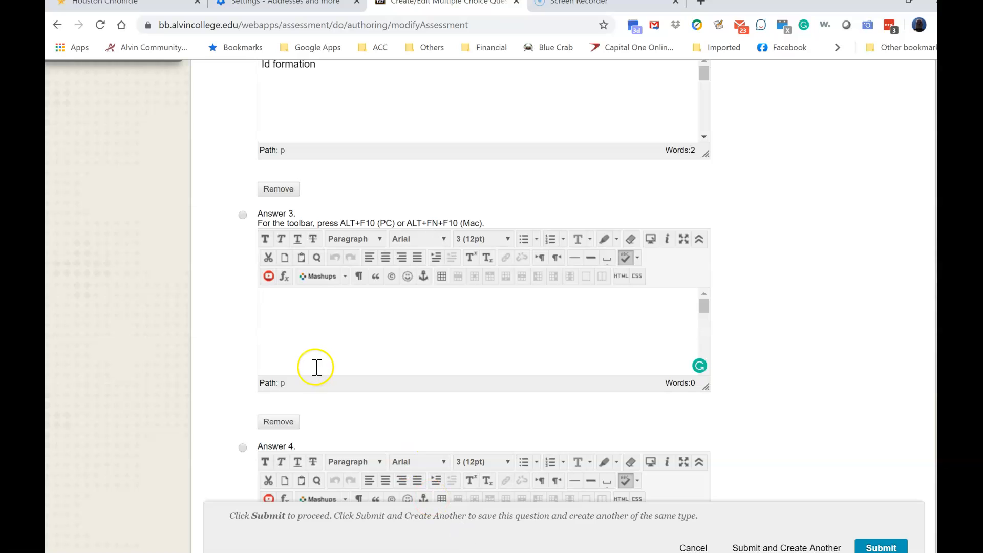
{"action": "key", "text": "ctrl+v"}
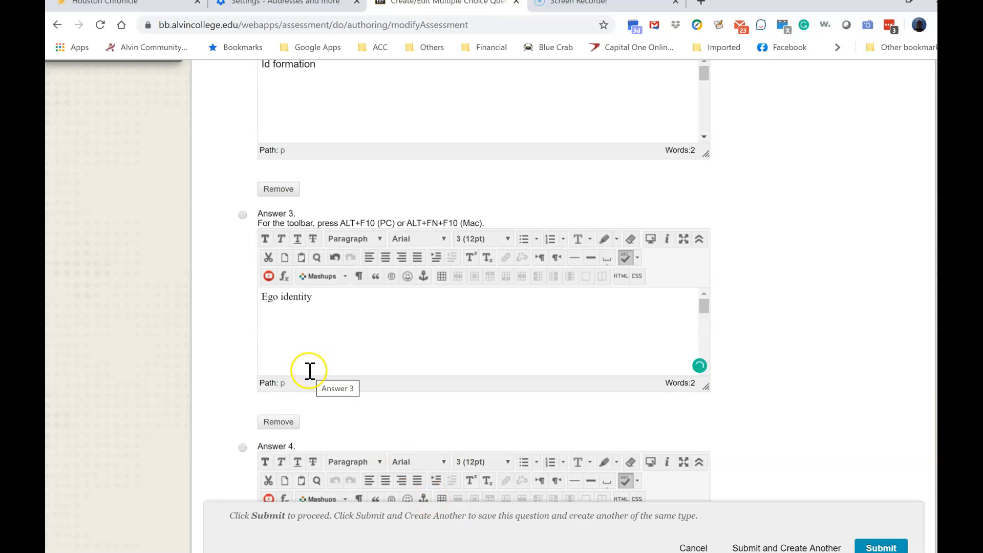
{"action": "left_click", "coordinate": [242, 216]}
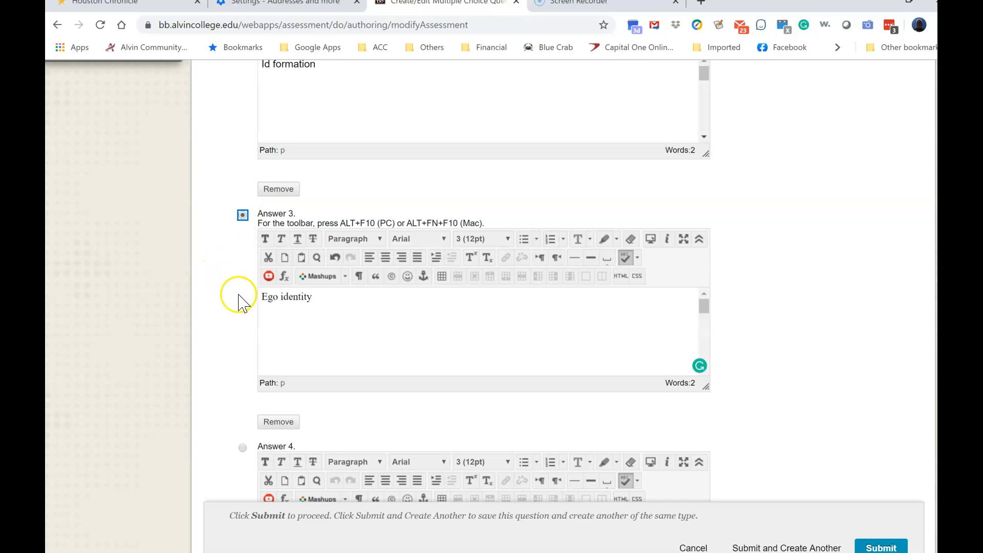
Step: Copy the choice "Role diffusion" from question 2 in the Word quiz and paste it into Answer 4 in Chrome
{"action": "scroll", "coordinate": [239, 305], "scroll_direction": "down", "scroll_amount": 4}
{"action": "left_click", "coordinate": [292, 333]}
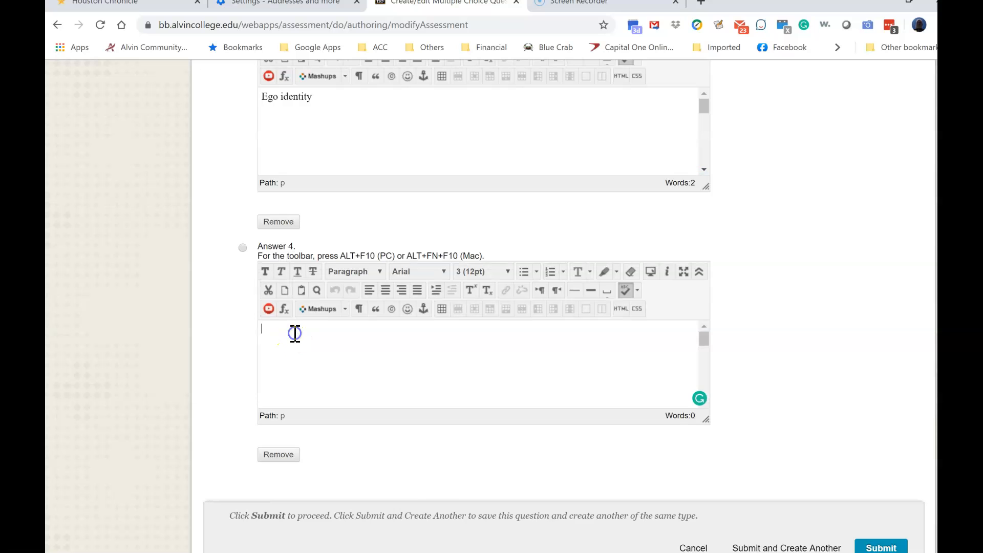
{"action": "key", "text": "alt+Tab"}
{"action": "scroll", "coordinate": [353, 442], "scroll_direction": "down", "scroll_amount": 3}
{"action": "left_click_drag", "start_coordinate": [156, 304], "coordinate": [62, 306]}
{"action": "key", "text": "ctrl+c"}
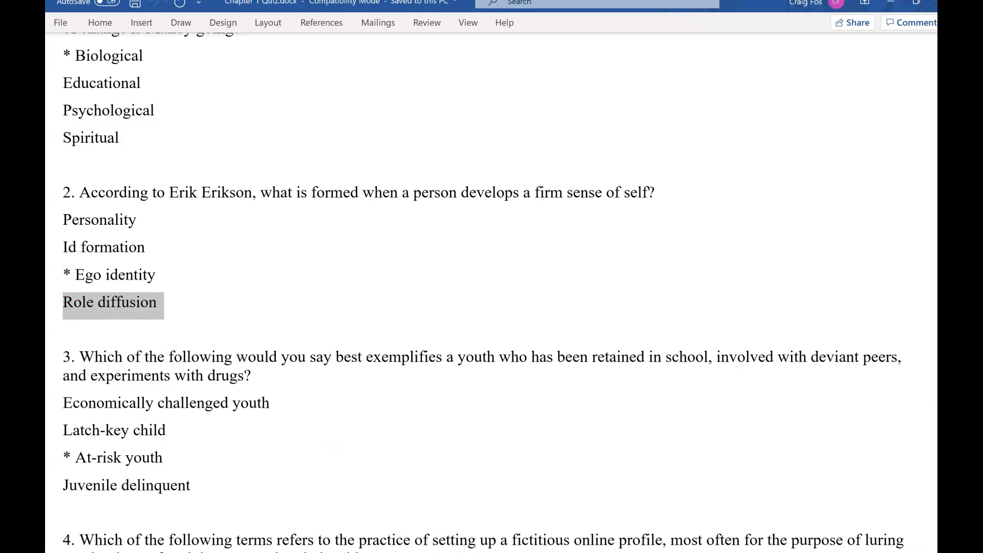
{"action": "left_click", "coordinate": [471, 531]}
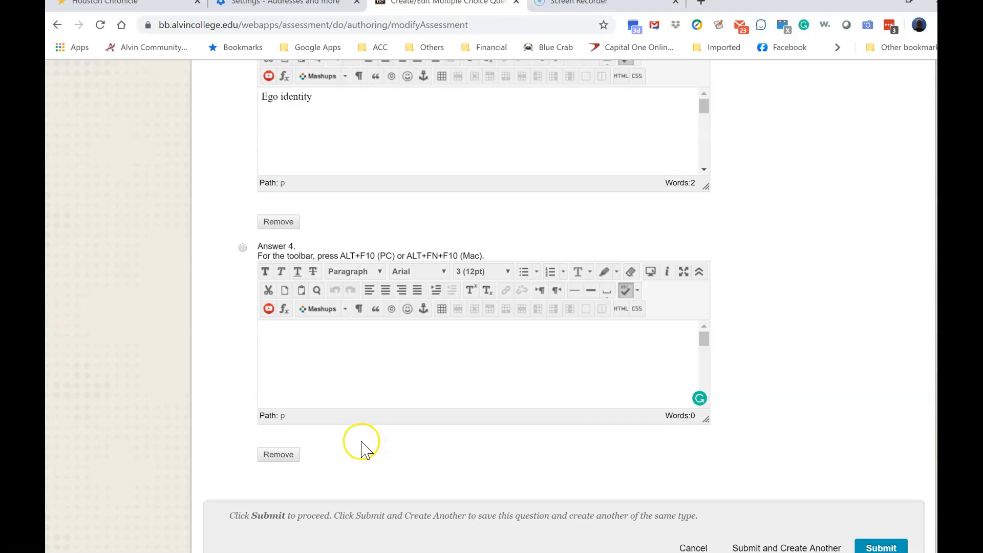
{"action": "key", "text": "ctrl+v"}
Step: Review the Multiple Choice question's text, options and answers, and submit the question to the Example pool
{"action": "scroll", "coordinate": [377, 432], "scroll_direction": "up", "scroll_amount": 5}
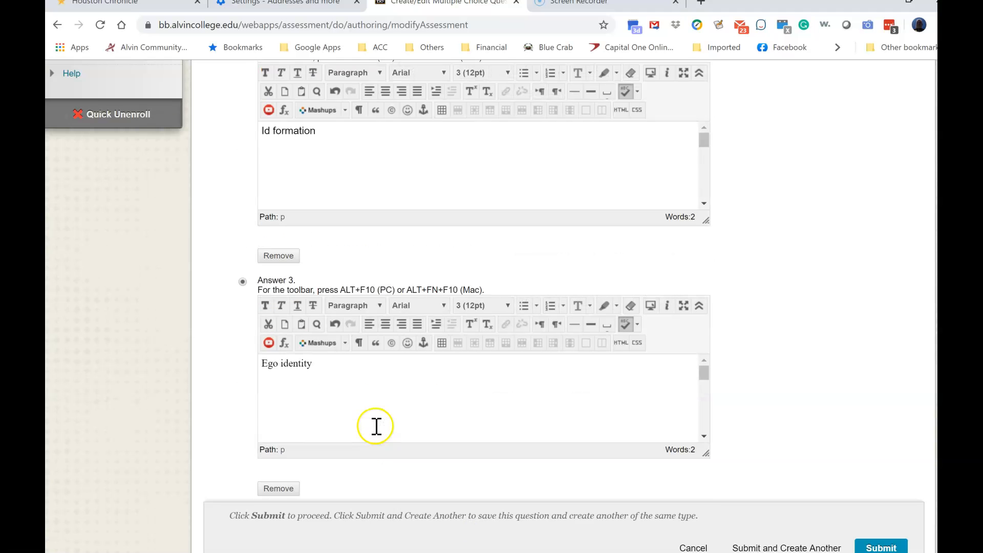
{"action": "scroll", "coordinate": [377, 426], "scroll_direction": "up", "scroll_amount": 10}
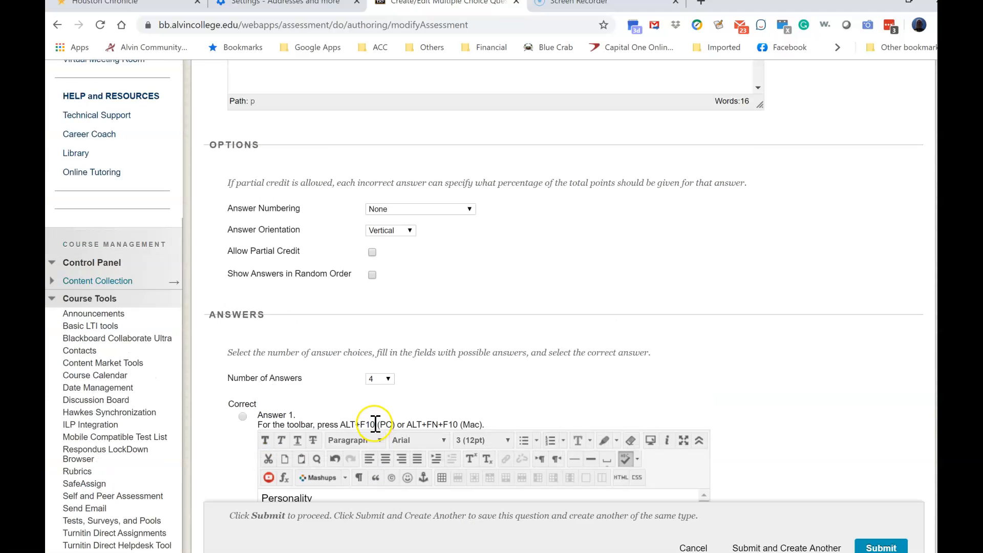
{"action": "scroll", "coordinate": [375, 424], "scroll_direction": "up", "scroll_amount": 8}
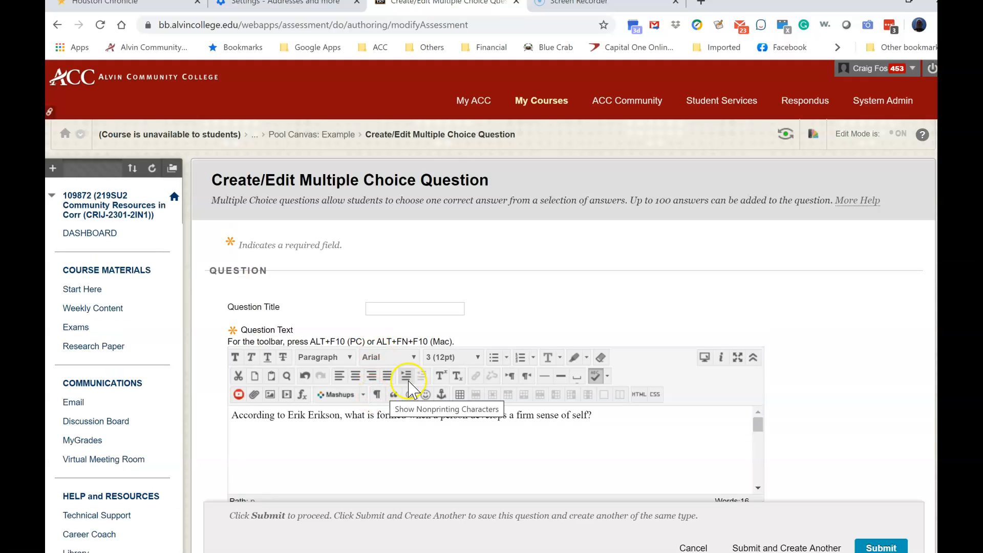
{"action": "scroll", "coordinate": [518, 312], "scroll_direction": "down", "scroll_amount": 6}
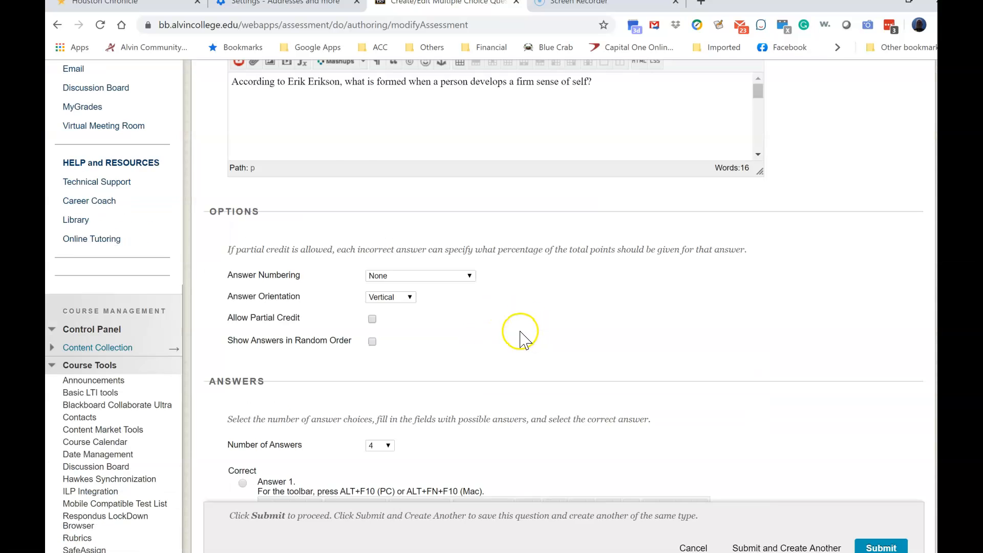
{"action": "scroll", "coordinate": [520, 332], "scroll_direction": "down", "scroll_amount": 5}
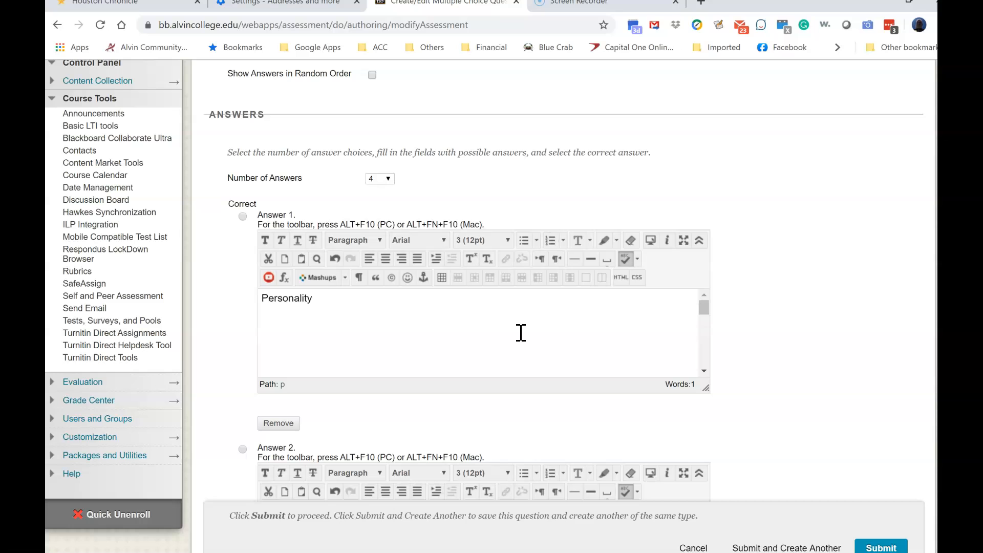
{"action": "left_click", "coordinate": [808, 335]}
{"action": "scroll", "coordinate": [801, 356], "scroll_direction": "down", "scroll_amount": 8}
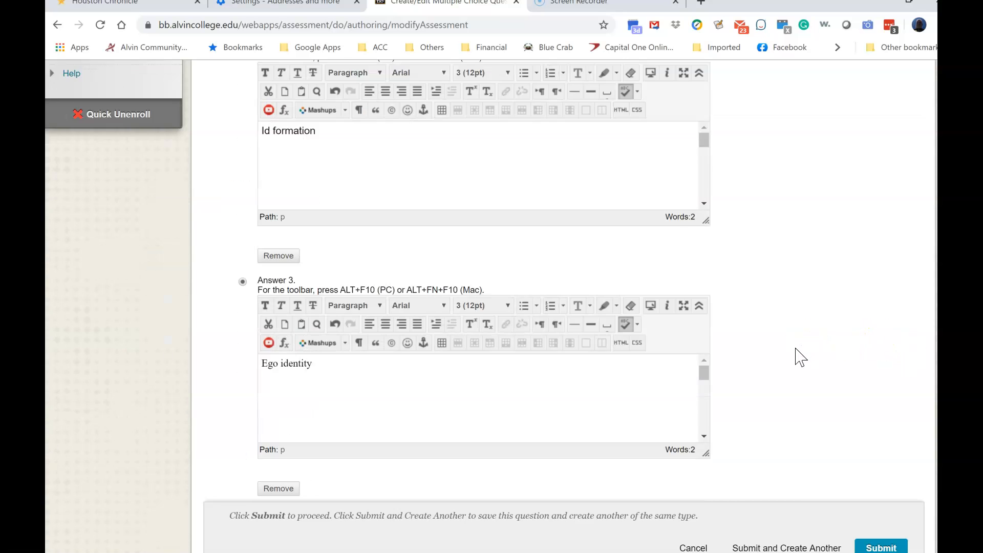
{"action": "scroll", "coordinate": [799, 356], "scroll_direction": "down", "scroll_amount": 3}
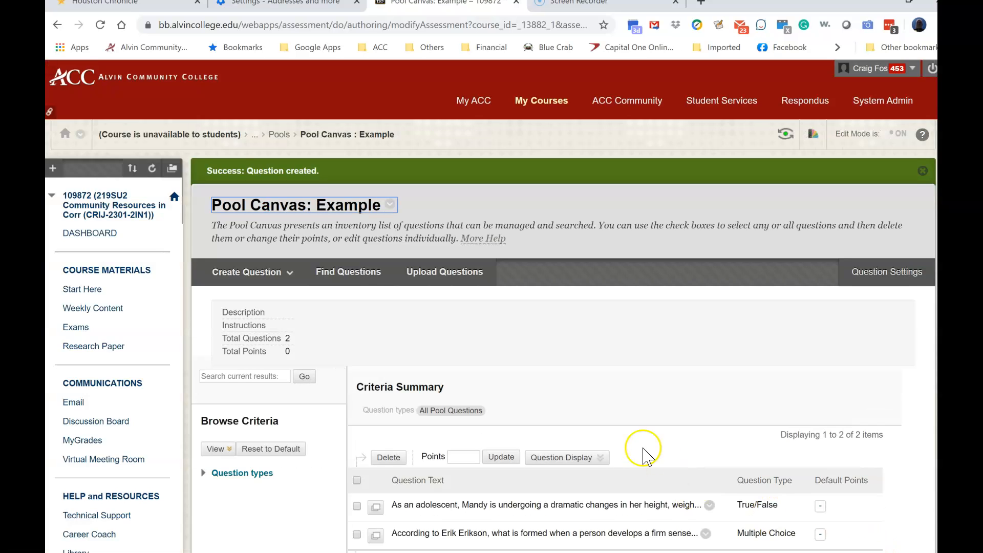
Step: Start creating a Matching question in the Example pool and look over the form's options and question/answer pairs
{"action": "scroll", "coordinate": [640, 448], "scroll_direction": "down", "scroll_amount": 3}
{"action": "scroll", "coordinate": [610, 452], "scroll_direction": "up", "scroll_amount": 2}
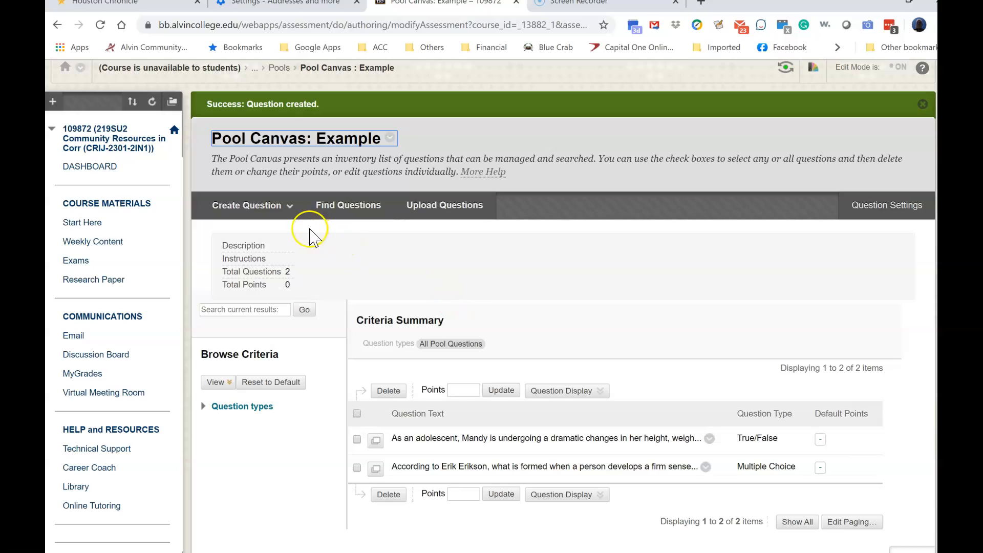
{"action": "left_click", "coordinate": [289, 207]}
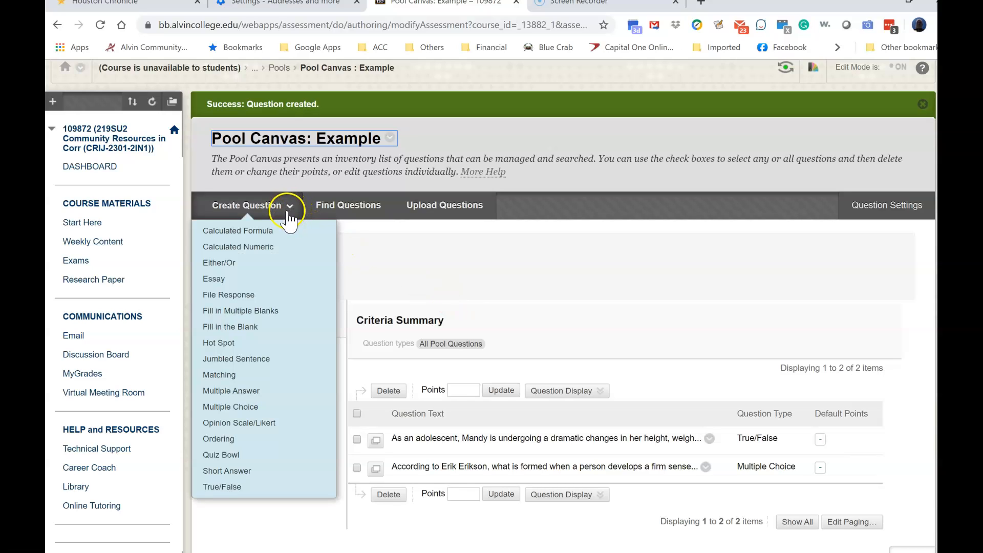
{"action": "left_click", "coordinate": [269, 374]}
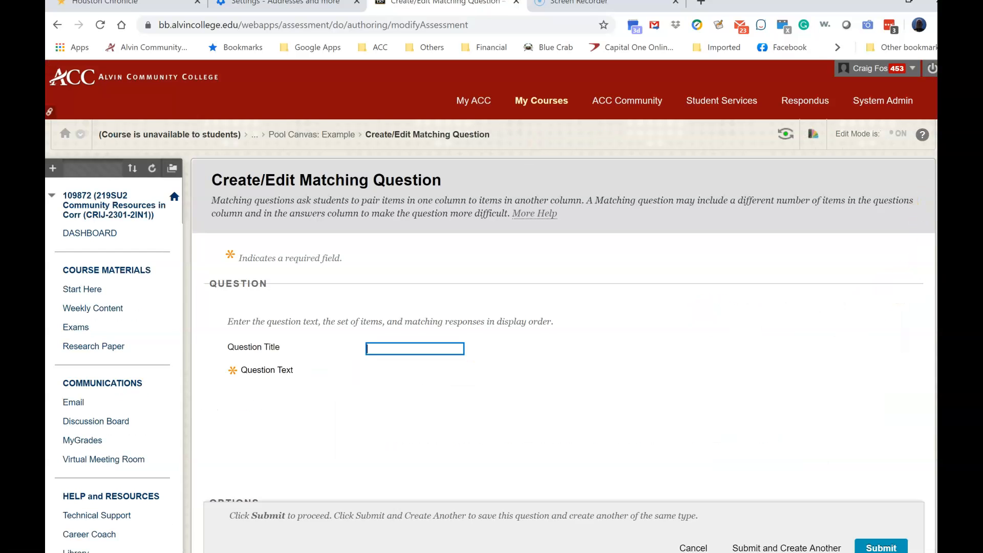
{"action": "scroll", "coordinate": [563, 307], "scroll_direction": "down", "scroll_amount": 7}
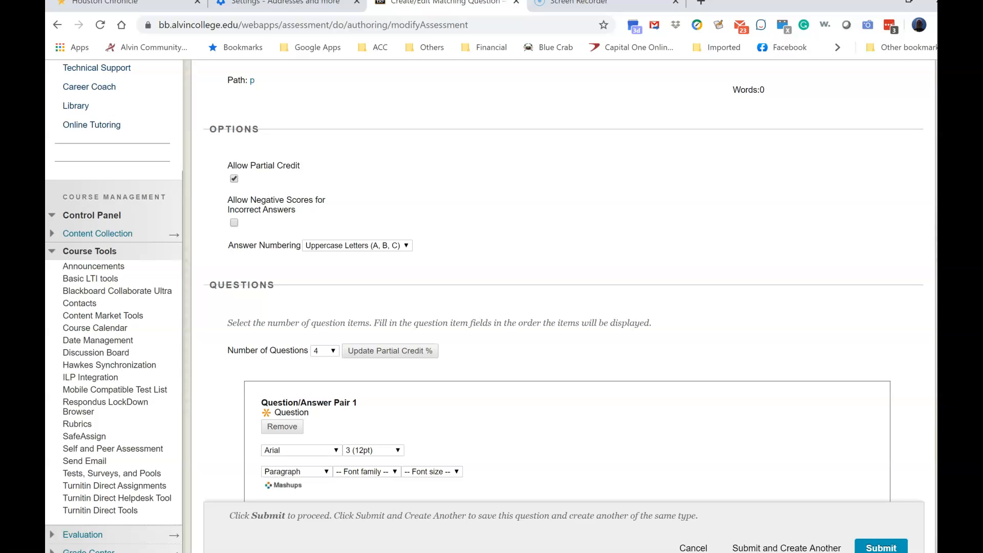
{"action": "scroll", "coordinate": [846, 265], "scroll_direction": "up", "scroll_amount": 6}
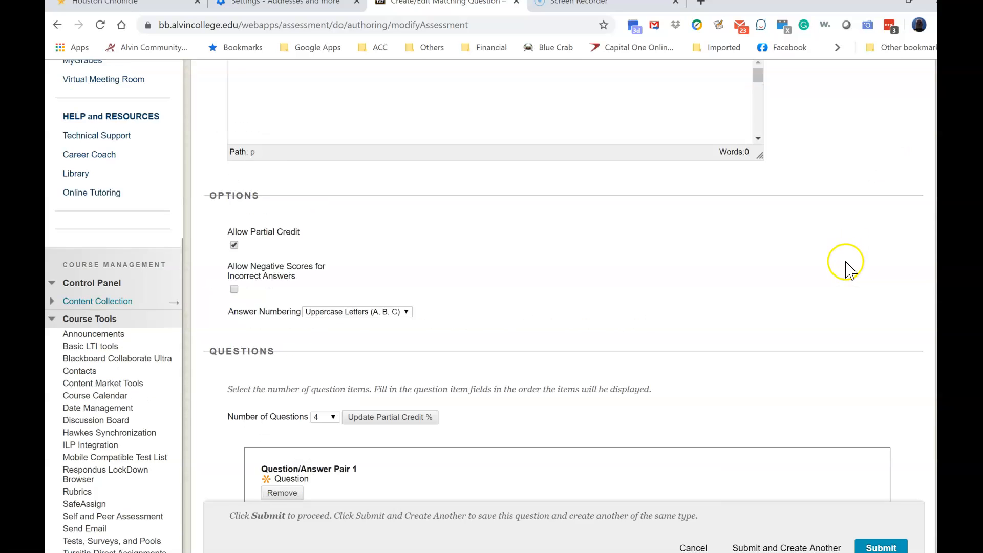
Step: Enter "Match the color to the fruit." as the question text, and fill Question/Answer Pair 1 with "orange" and "ornage"
{"action": "left_click", "coordinate": [328, 356]}
{"action": "type", "text": "Match the color to the fruit."}
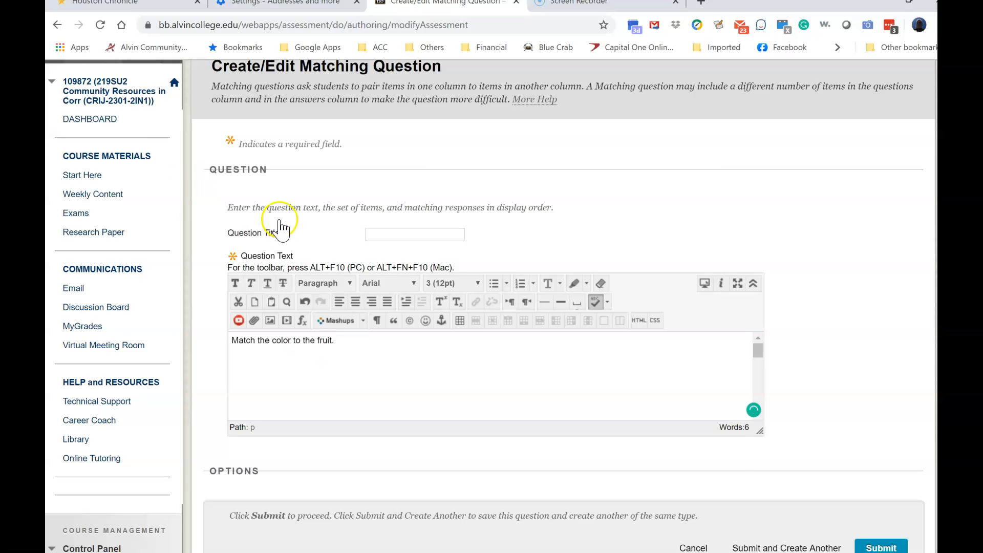
{"action": "scroll", "coordinate": [272, 241], "scroll_direction": "down", "scroll_amount": 10}
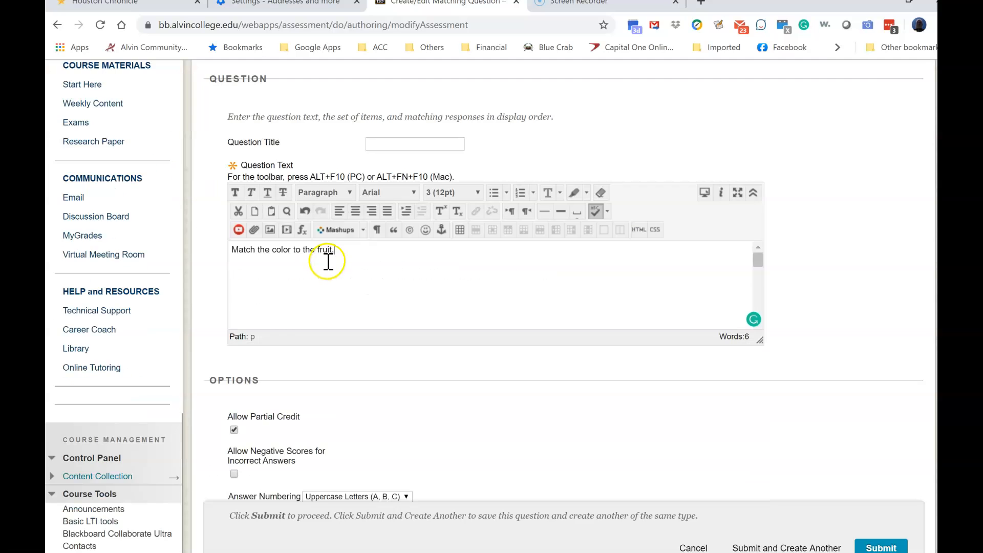
{"action": "scroll", "coordinate": [340, 302], "scroll_direction": "down", "scroll_amount": 2}
{"action": "left_click", "coordinate": [330, 275]}
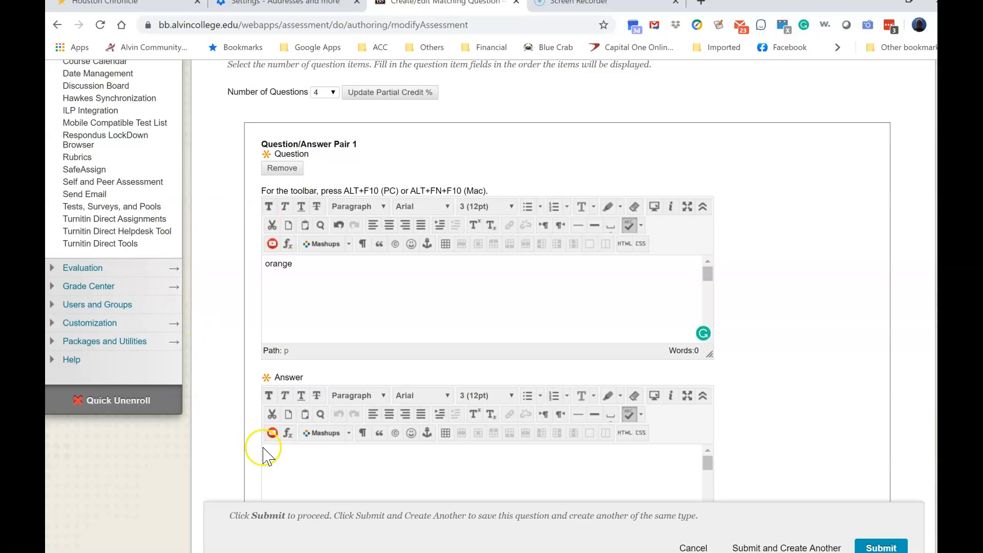
{"action": "left_click", "coordinate": [290, 450]}
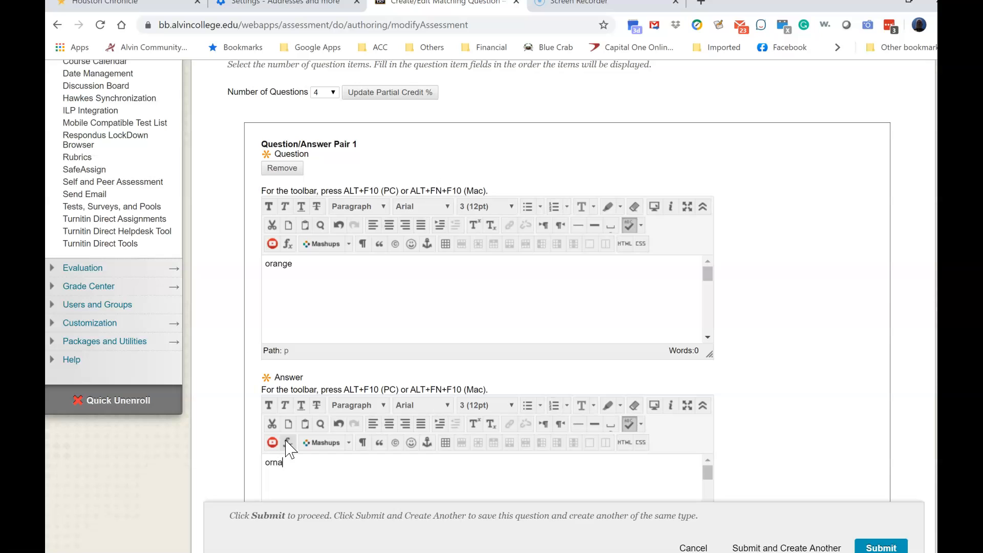
{"action": "type", "text": "ornage"}
{"action": "left_click", "coordinate": [748, 407]}
Step: Fill Question/Answer Pair 2 with the question "red" and the answer "apple"
{"action": "scroll", "coordinate": [737, 420], "scroll_direction": "down", "scroll_amount": 10}
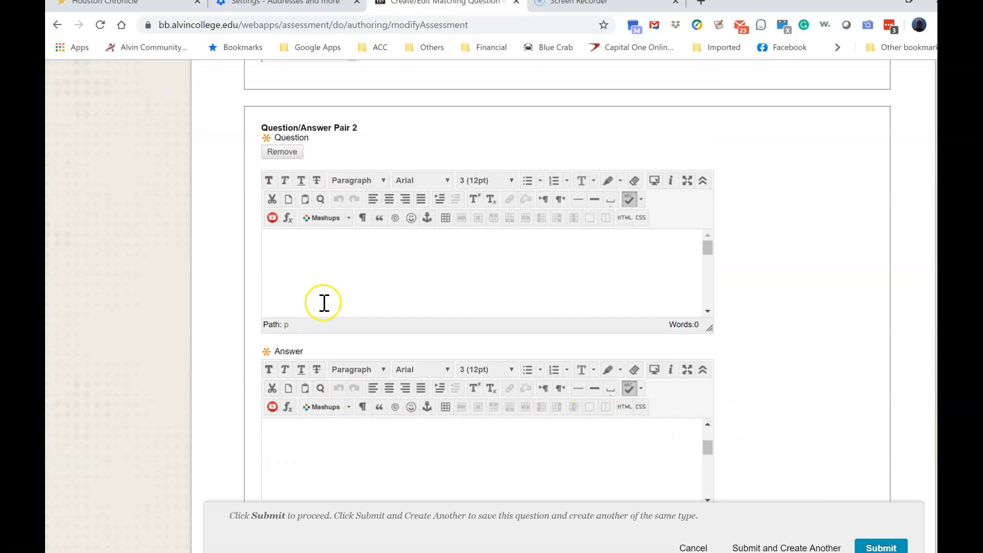
{"action": "left_click", "coordinate": [324, 275]}
{"action": "type", "text": "r"}
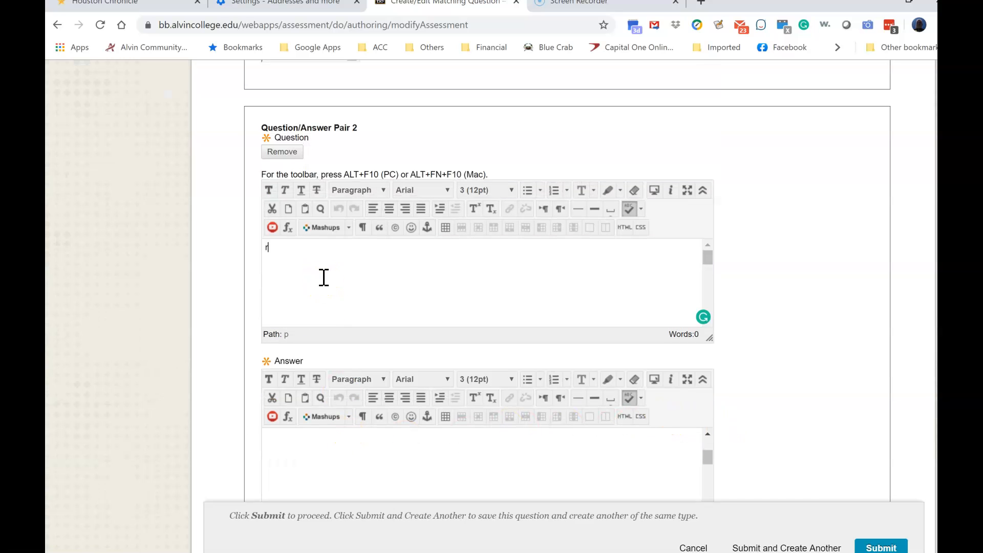
{"action": "type", "text": "ed"}
{"action": "left_click", "coordinate": [294, 449]}
{"action": "type", "text": "a"}
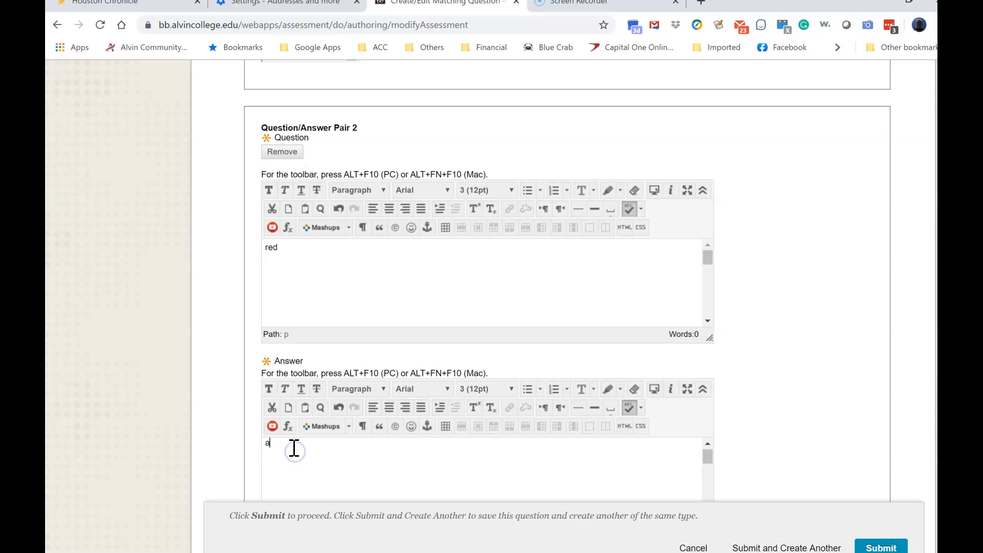
{"action": "type", "text": "pple"}
{"action": "left_click", "coordinate": [775, 438]}
Step: Fill Question/Answer Pair 3 with the question "yellow" and the answer "banana"
{"action": "scroll", "coordinate": [742, 461], "scroll_direction": "down", "scroll_amount": 5}
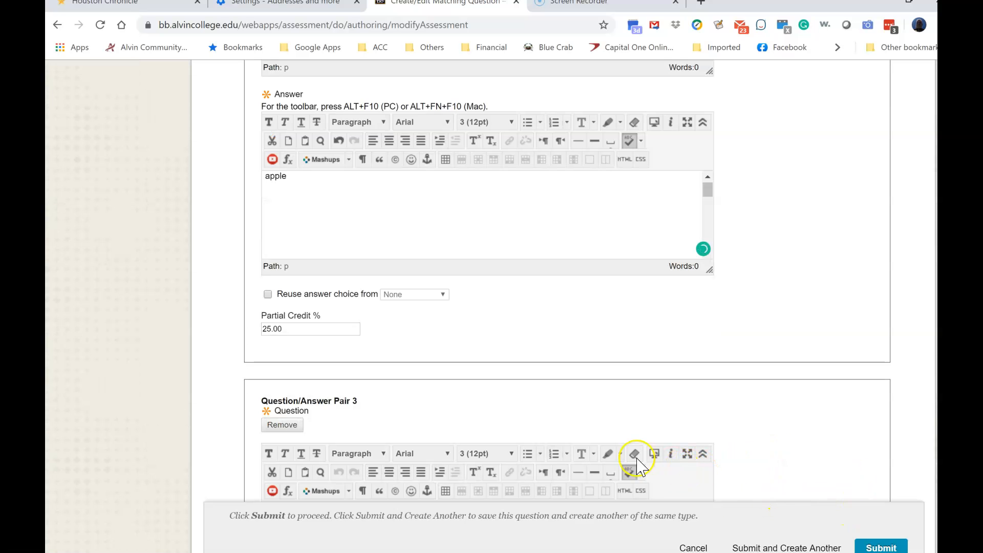
{"action": "scroll", "coordinate": [476, 417], "scroll_direction": "down", "scroll_amount": 3}
{"action": "left_click", "coordinate": [390, 387]}
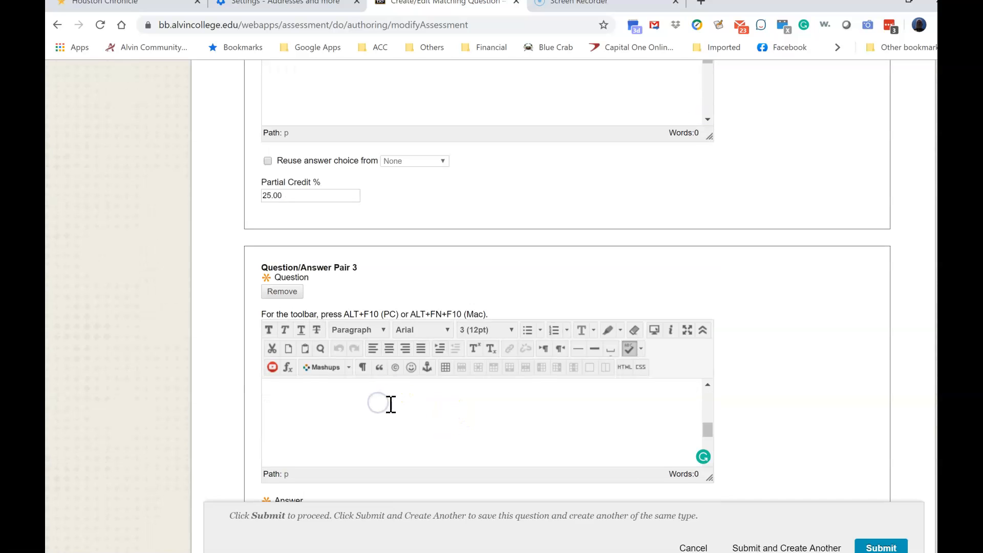
{"action": "left_click", "coordinate": [706, 432]}
{"action": "left_click_drag", "start_coordinate": [705, 441], "coordinate": [708, 384]}
{"action": "left_click", "coordinate": [333, 396]}
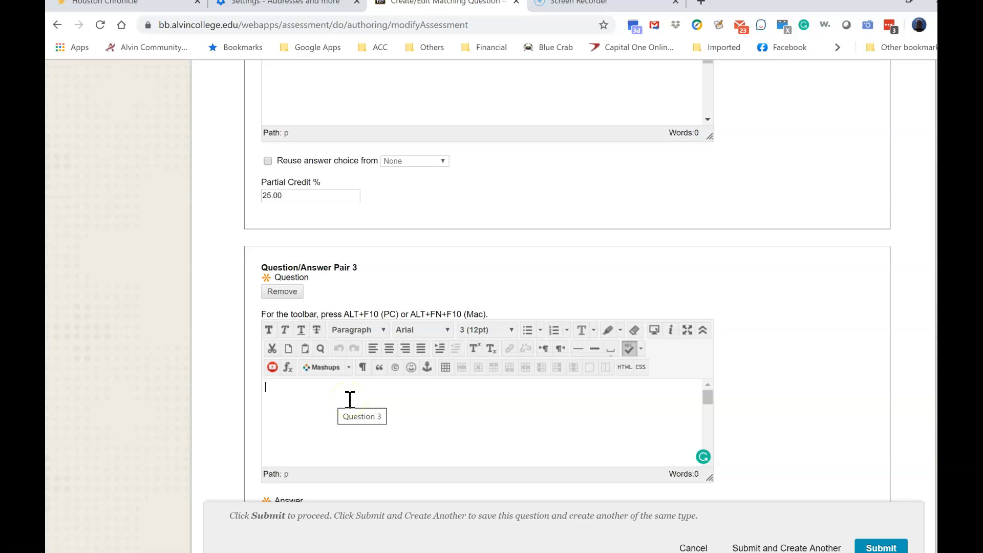
{"action": "type", "text": "y"}
{"action": "type", "text": "ellow"}
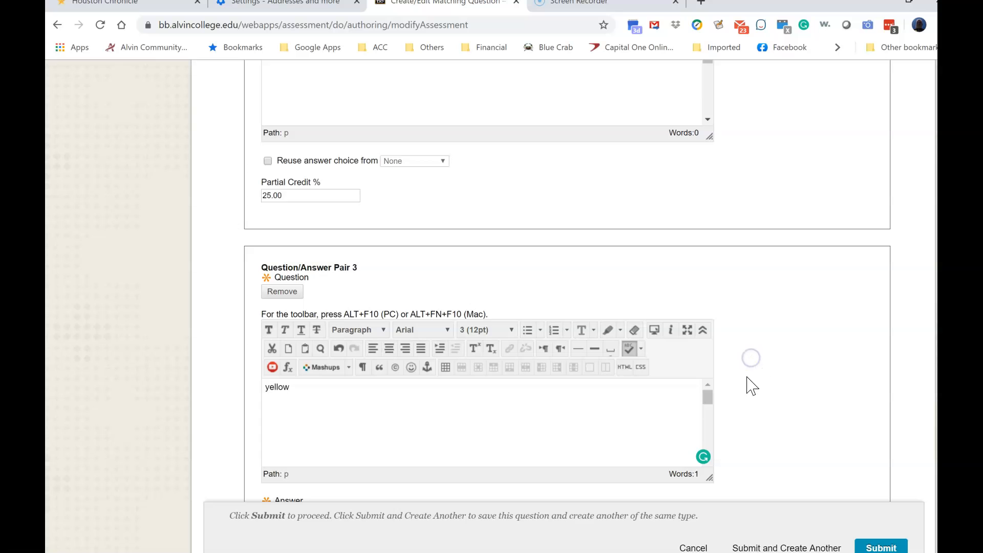
{"action": "scroll", "coordinate": [751, 385], "scroll_direction": "down", "scroll_amount": 5}
{"action": "left_click", "coordinate": [338, 324]}
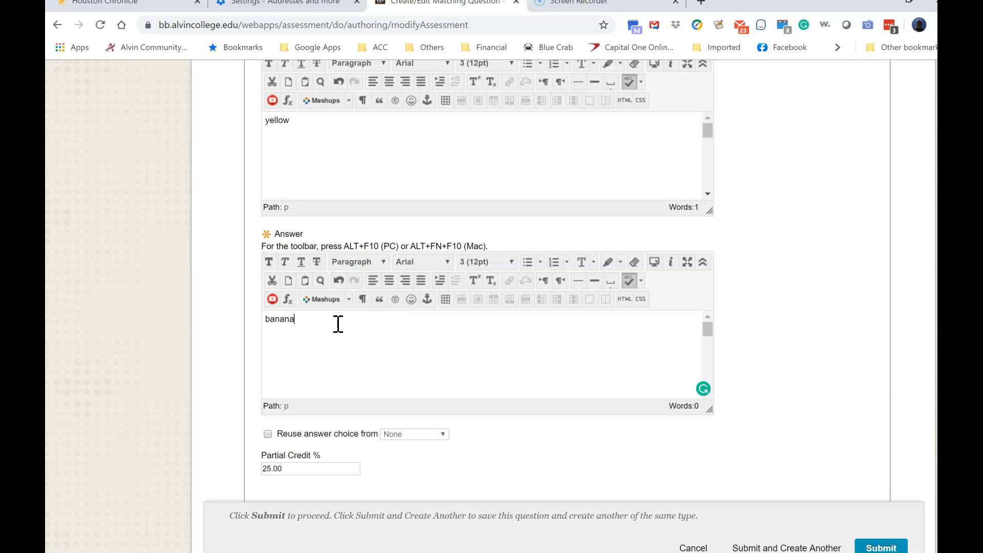
Step: Fill Question/Answer Pair 4 with the question "purple" and the answer "grape"
{"action": "scroll", "coordinate": [802, 330], "scroll_direction": "down", "scroll_amount": 4}
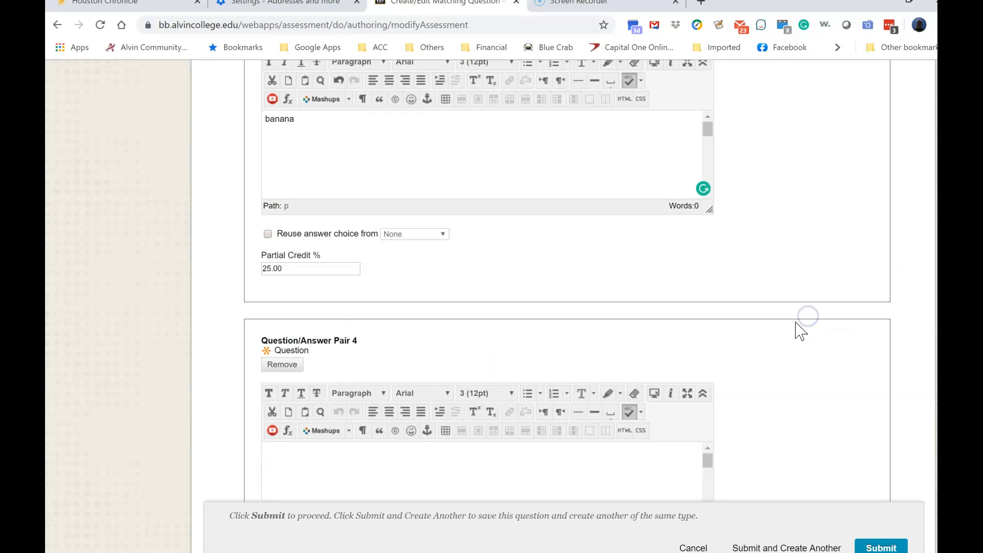
{"action": "scroll", "coordinate": [801, 330], "scroll_direction": "down", "scroll_amount": 4}
{"action": "left_click", "coordinate": [372, 275]}
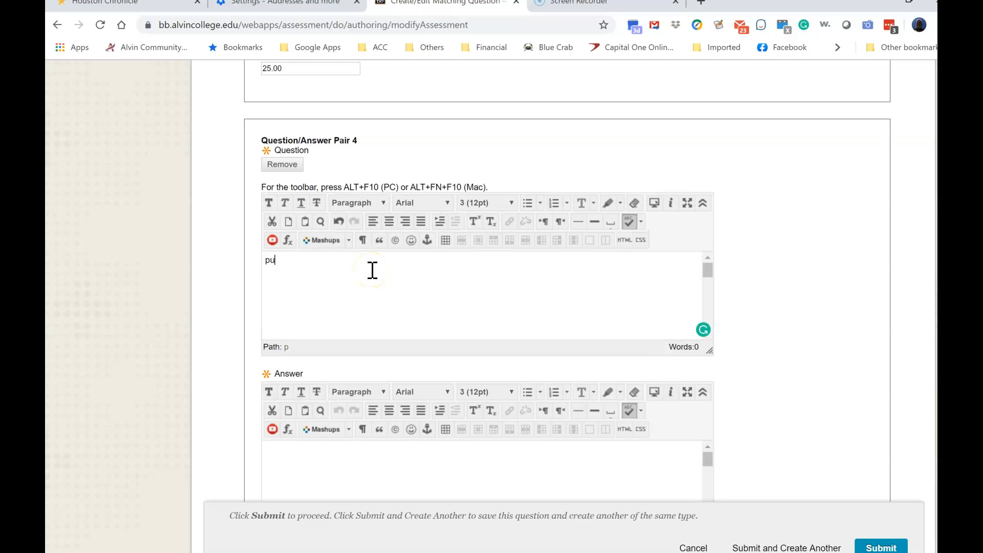
{"action": "left_click", "coordinate": [346, 463]}
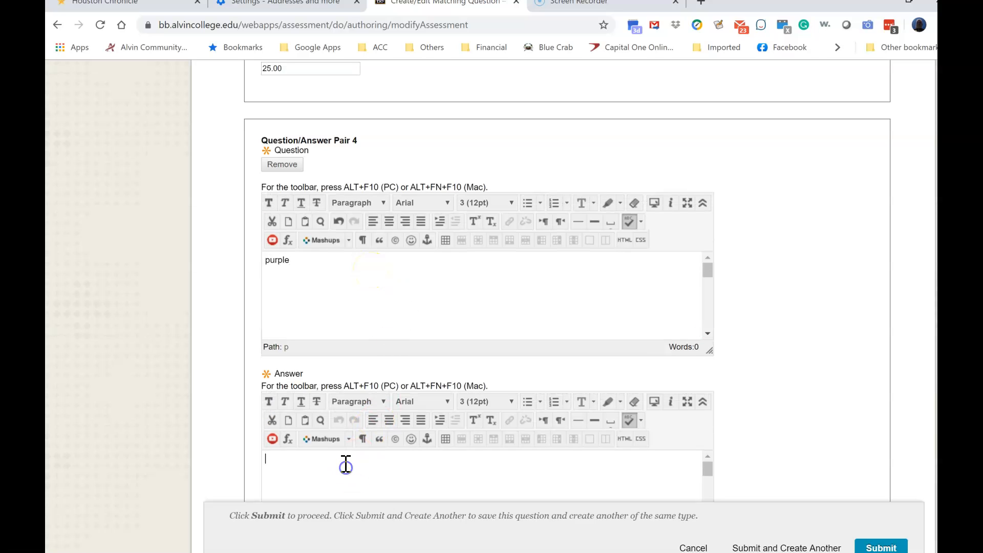
{"action": "left_click", "coordinate": [324, 452]}
{"action": "type", "text": "grape"}
Step: Set the Matching question's answer order to Randomly
{"action": "scroll", "coordinate": [874, 386], "scroll_direction": "down", "scroll_amount": 5}
{"action": "scroll", "coordinate": [873, 387], "scroll_direction": "up", "scroll_amount": 1}
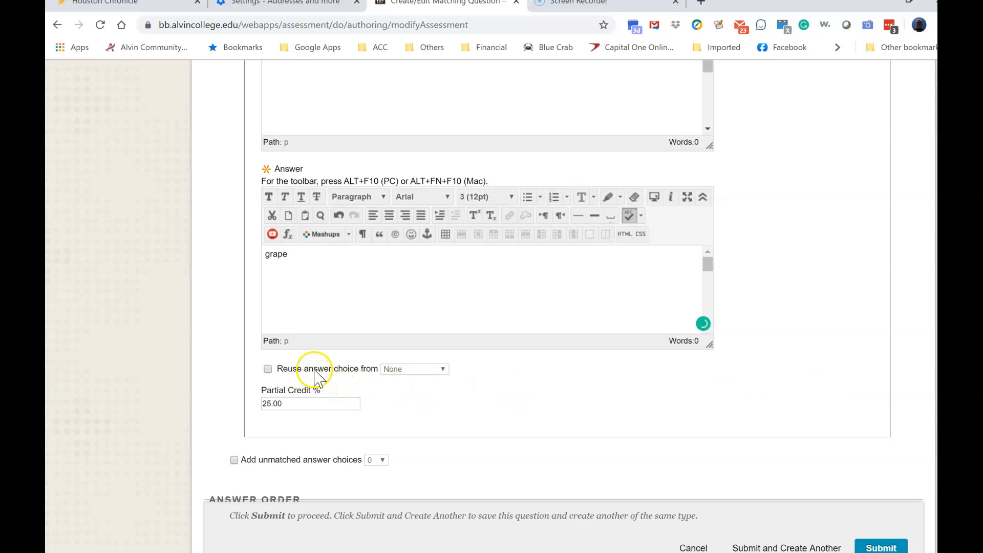
{"action": "left_click", "coordinate": [390, 369]}
{"action": "scroll", "coordinate": [527, 453], "scroll_direction": "down", "scroll_amount": 1}
{"action": "scroll", "coordinate": [527, 453], "scroll_direction": "down", "scroll_amount": 3}
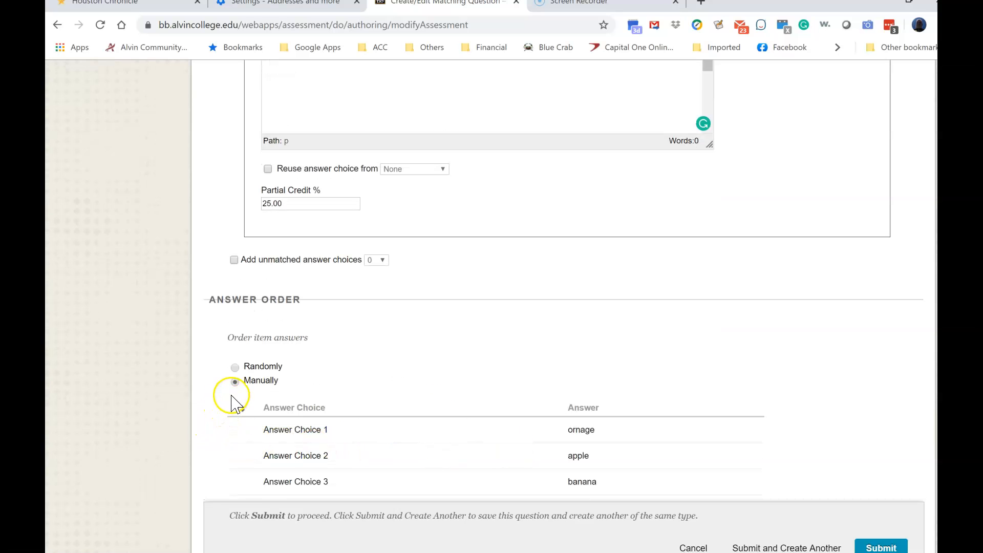
{"action": "left_click", "coordinate": [235, 368]}
Step: Submit the Matching question to the Example pool without entering feedback, categories or instructor notes
{"action": "scroll", "coordinate": [236, 401], "scroll_direction": "down", "scroll_amount": 4}
{"action": "left_click", "coordinate": [237, 402]}
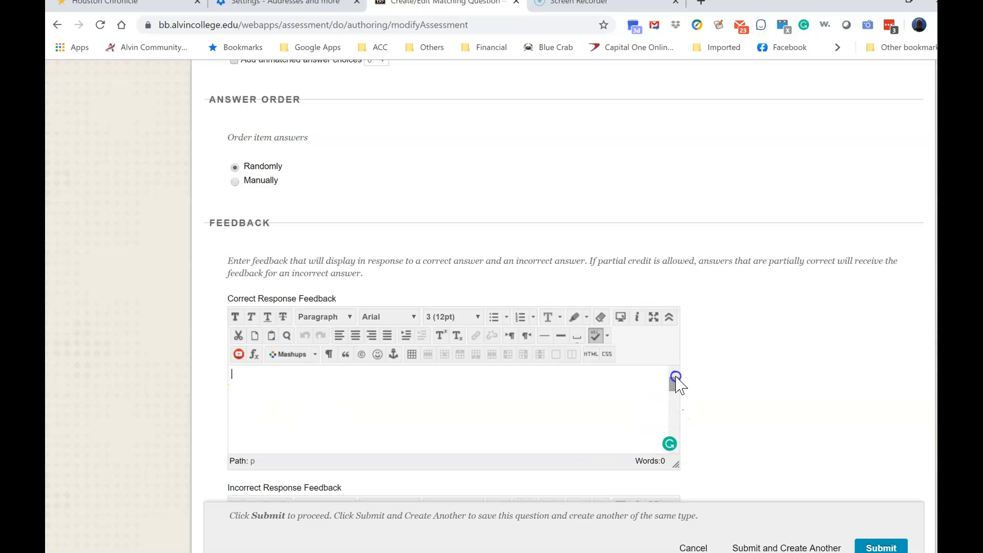
{"action": "scroll", "coordinate": [806, 438], "scroll_direction": "down", "scroll_amount": 4}
{"action": "scroll", "coordinate": [807, 438], "scroll_direction": "down", "scroll_amount": 7}
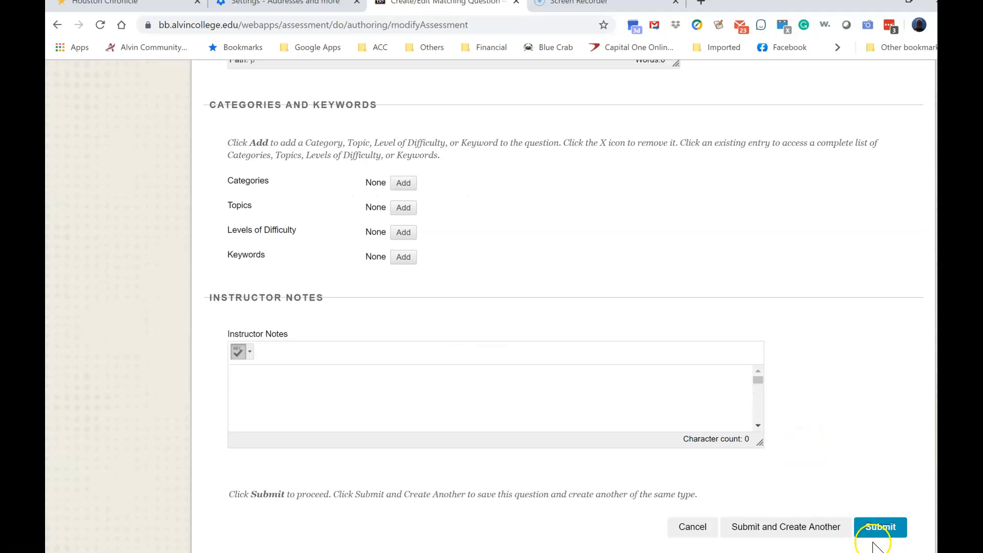
{"action": "left_click", "coordinate": [876, 528]}
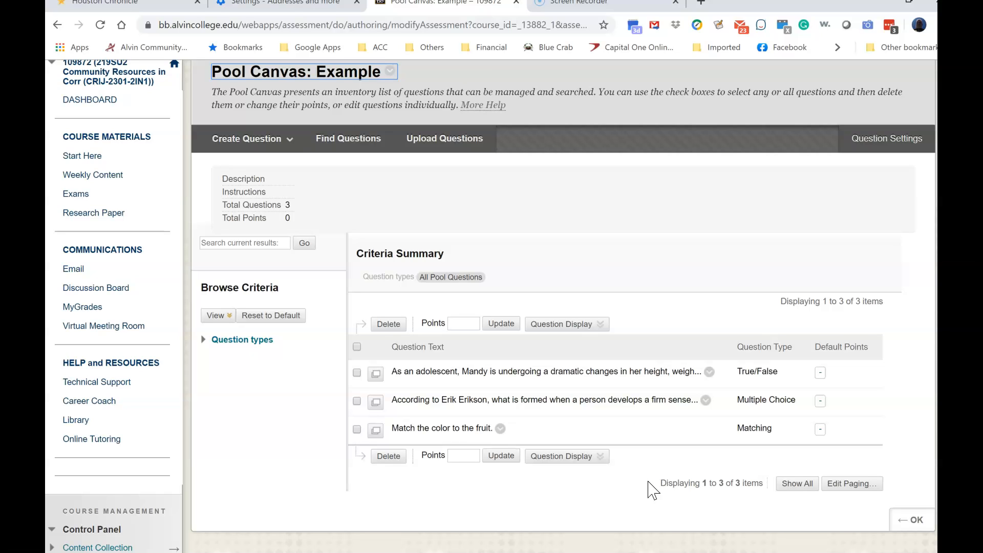
Step: Close the Example pool and go to the course's Exams content area
{"action": "left_click", "coordinate": [920, 526]}
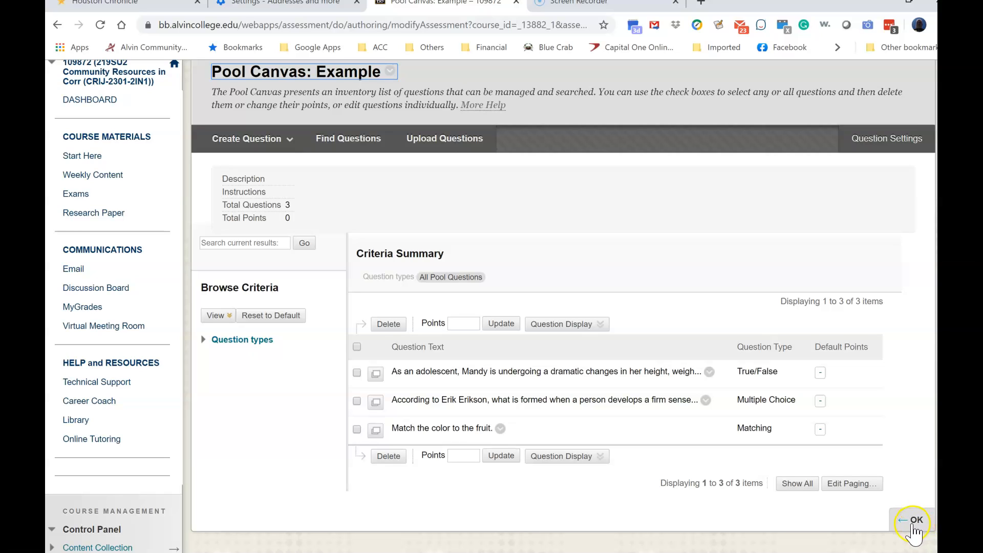
{"action": "left_click", "coordinate": [913, 527]}
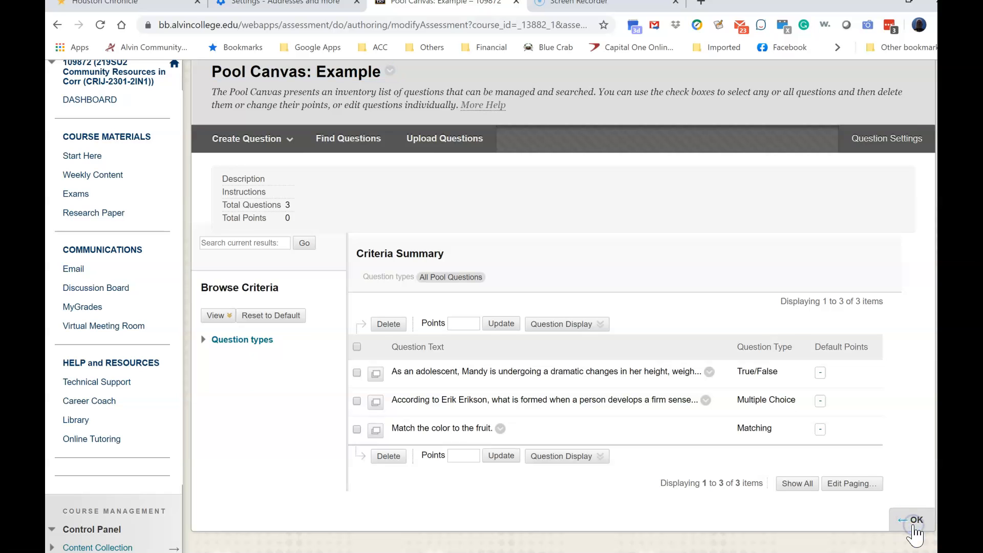
{"action": "left_click", "coordinate": [914, 519]}
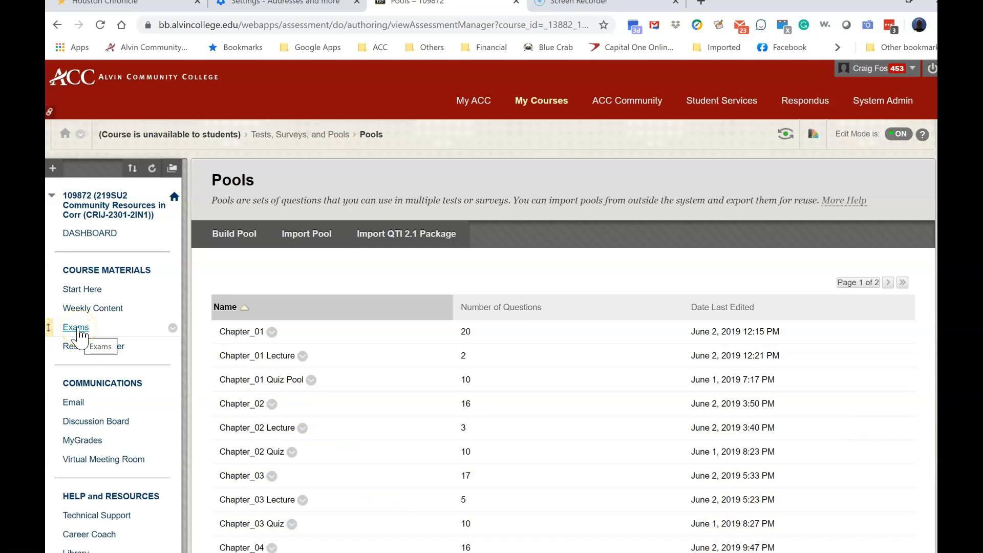
{"action": "left_click", "coordinate": [75, 332]}
{"action": "left_click", "coordinate": [77, 330]}
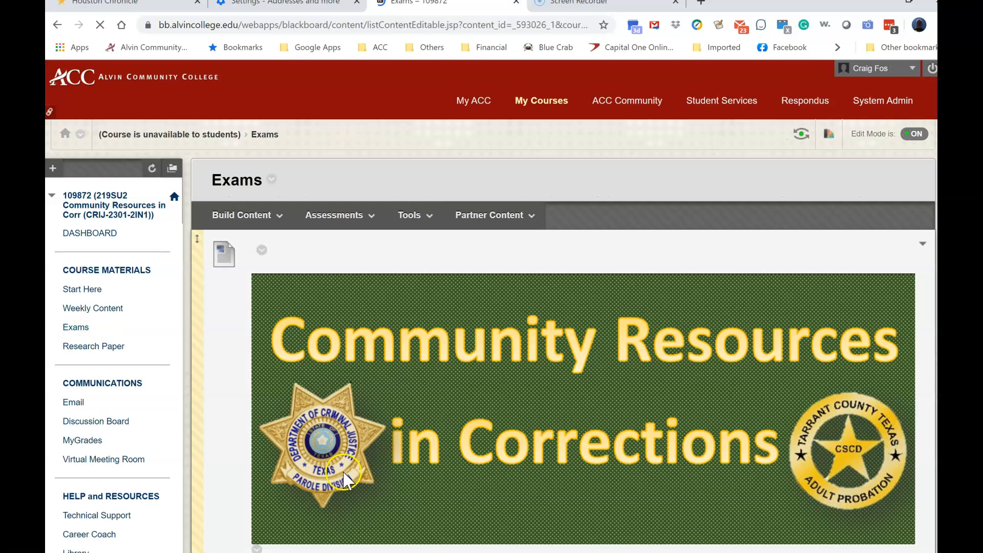
Step: Start creating a new test as an assessment in the Exams area
{"action": "left_click", "coordinate": [233, 216]}
{"action": "left_click", "coordinate": [305, 221]}
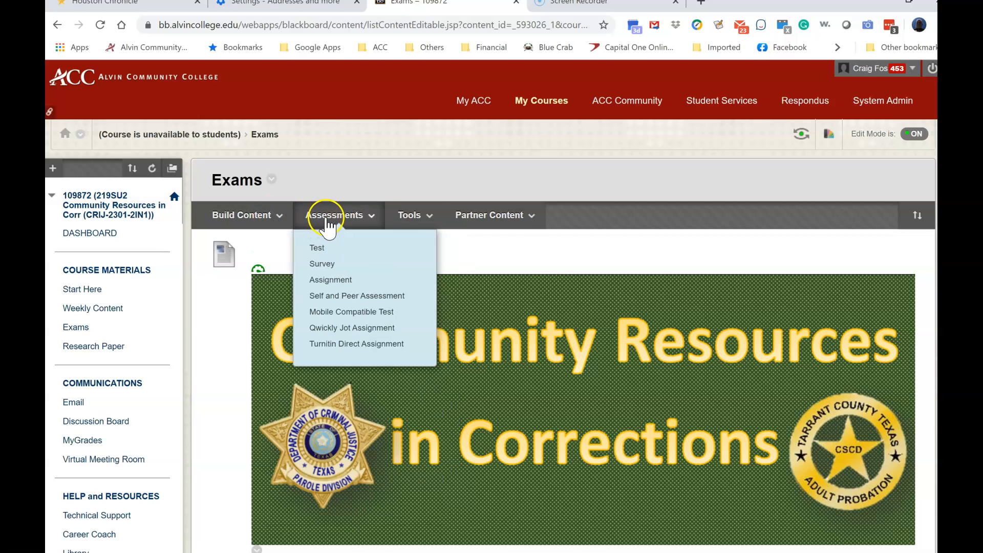
{"action": "left_click", "coordinate": [321, 249]}
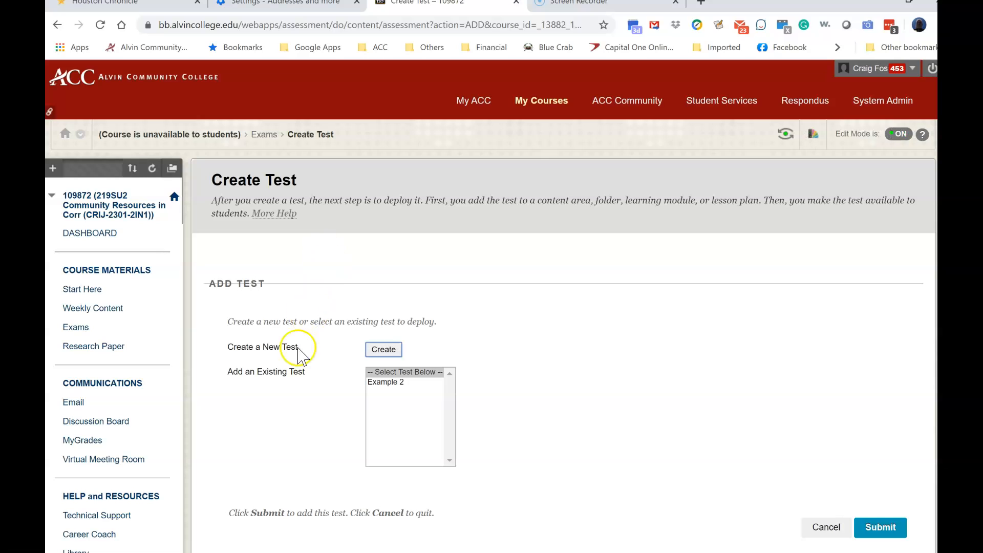
{"action": "left_click", "coordinate": [378, 353]}
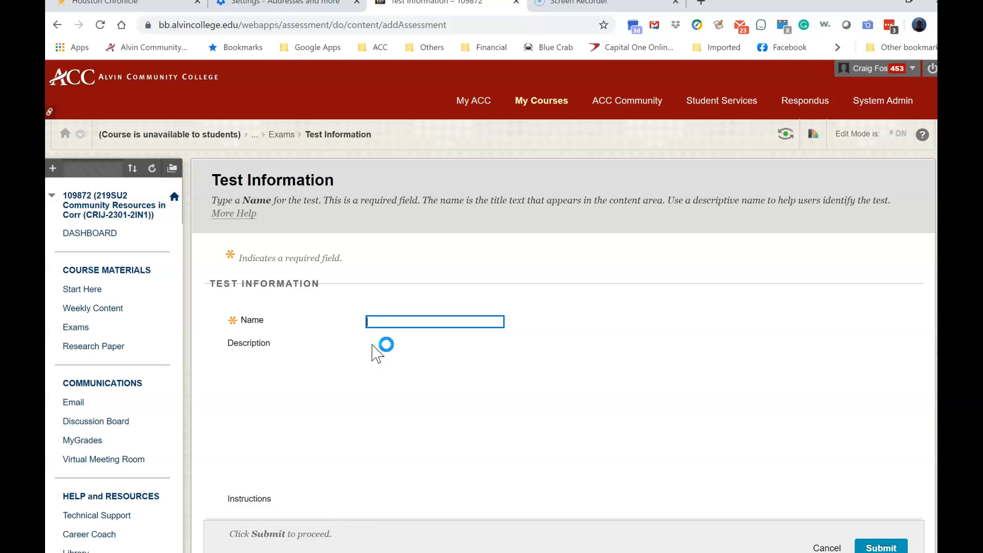
Step: Name the new test "Example" and submit its test information
{"action": "type", "text": "Example"}
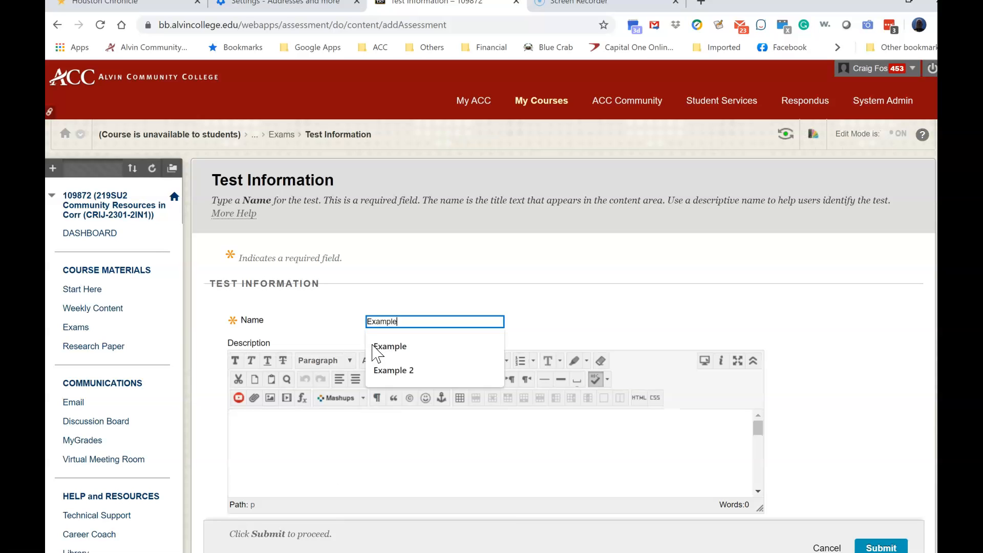
{"action": "left_click", "coordinate": [812, 270]}
{"action": "scroll", "coordinate": [813, 292], "scroll_direction": "down", "scroll_amount": 6}
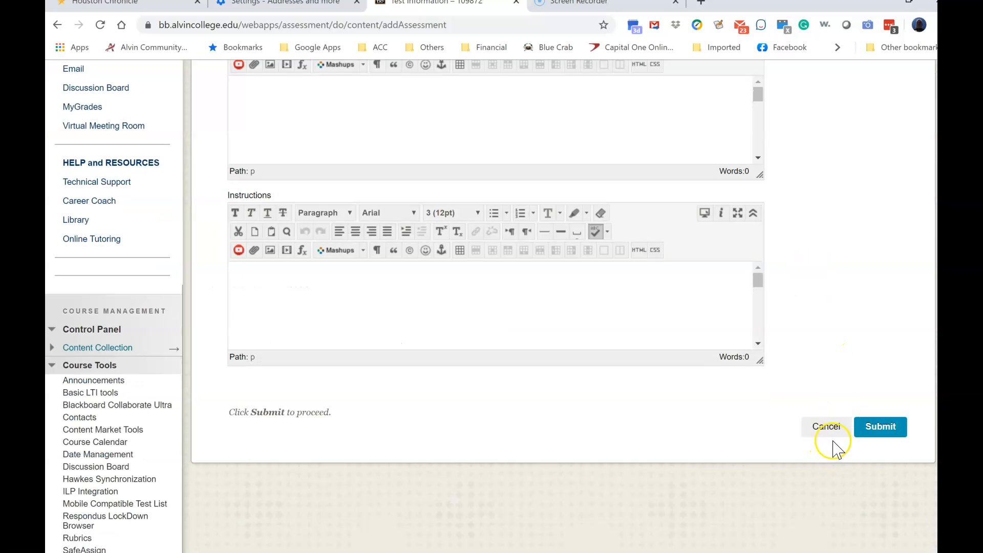
{"action": "scroll", "coordinate": [816, 453], "scroll_direction": "up", "scroll_amount": 3}
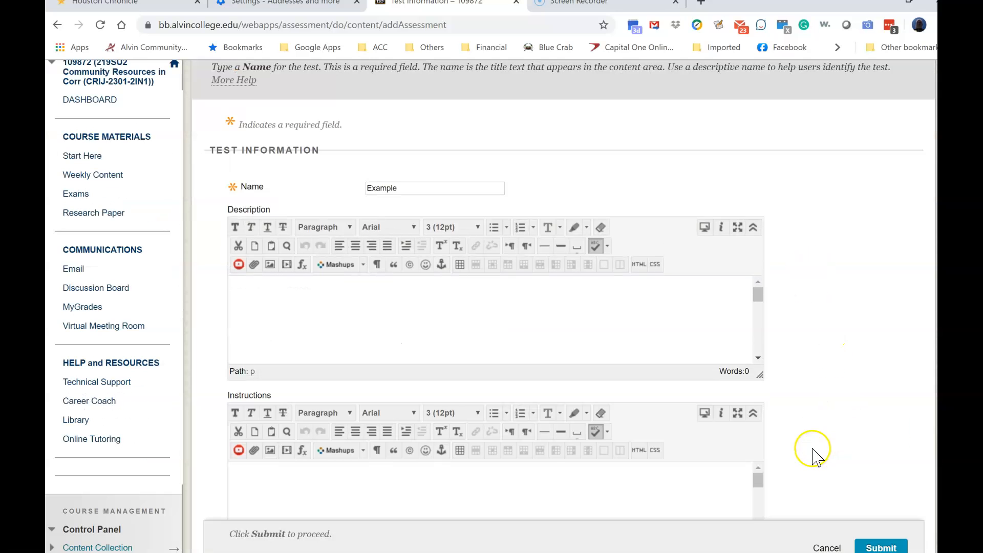
{"action": "left_click", "coordinate": [880, 546]}
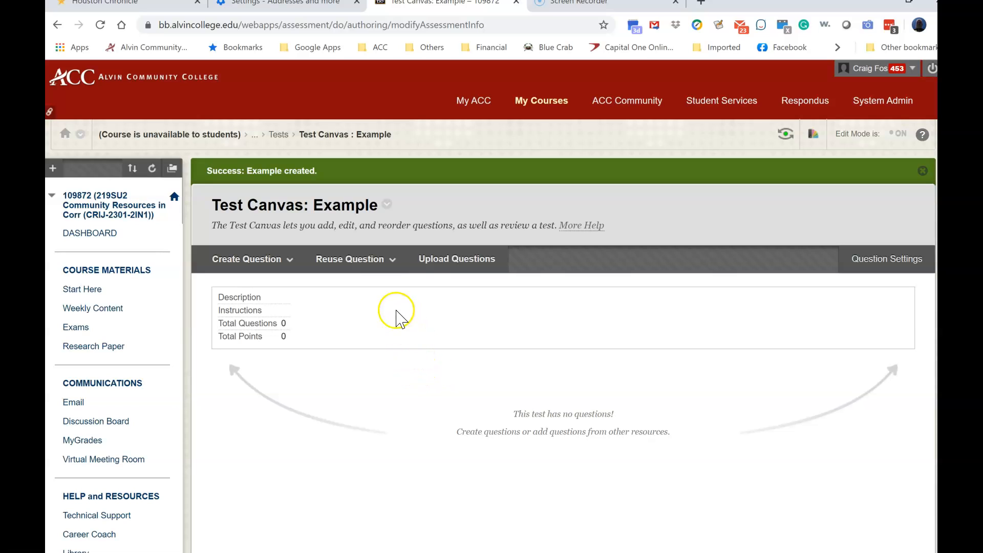
Step: Create a random block for the test from the second listed Example pool, including all pool questions
{"action": "left_click", "coordinate": [392, 259]}
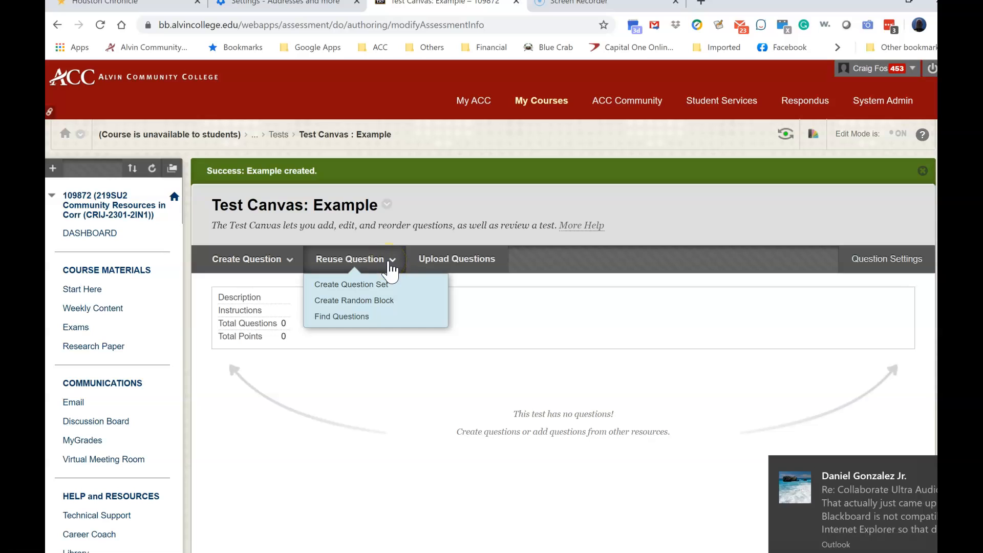
{"action": "left_click", "coordinate": [382, 301]}
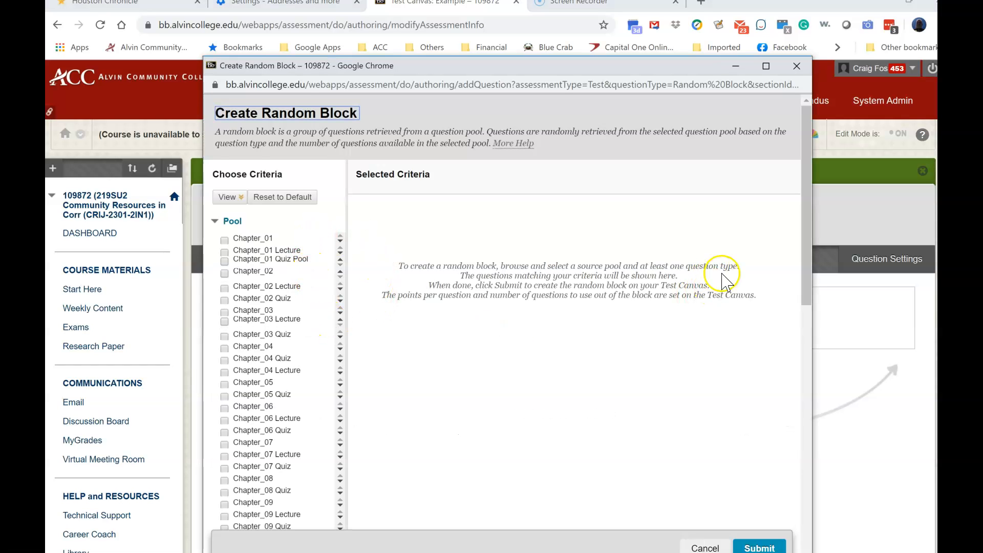
{"action": "left_click_drag", "start_coordinate": [810, 303], "coordinate": [795, 430]}
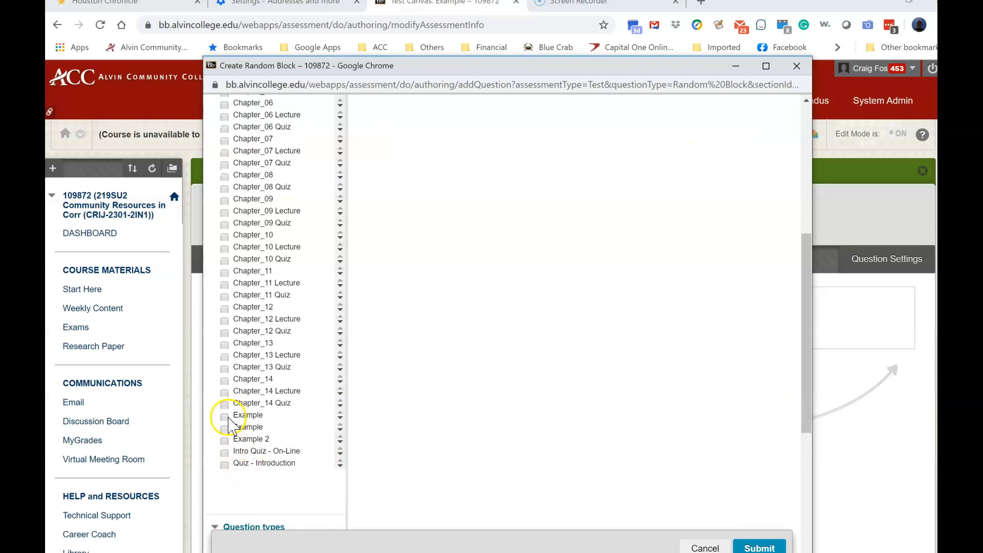
{"action": "left_click", "coordinate": [225, 428]}
{"action": "scroll", "coordinate": [319, 475], "scroll_direction": "down", "scroll_amount": 3}
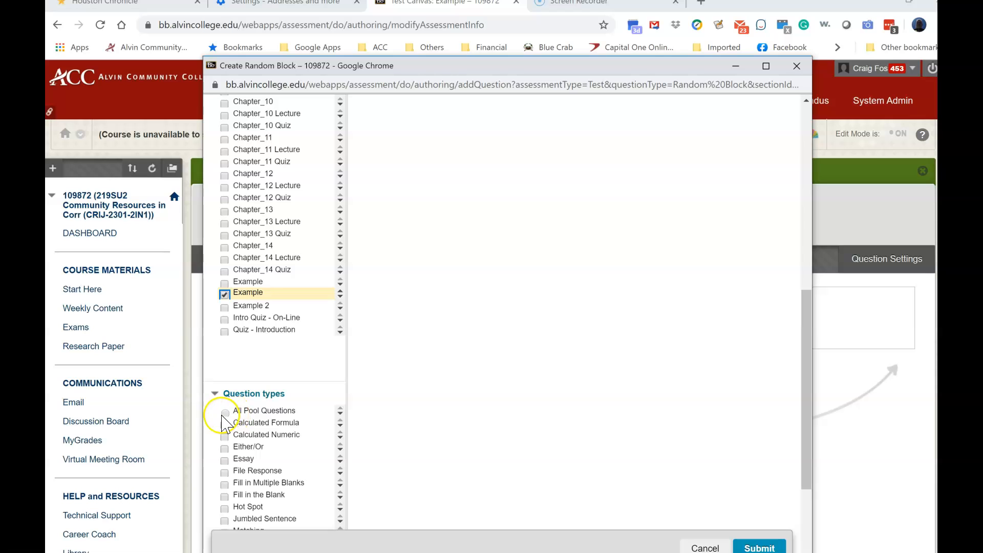
{"action": "left_click", "coordinate": [225, 412]}
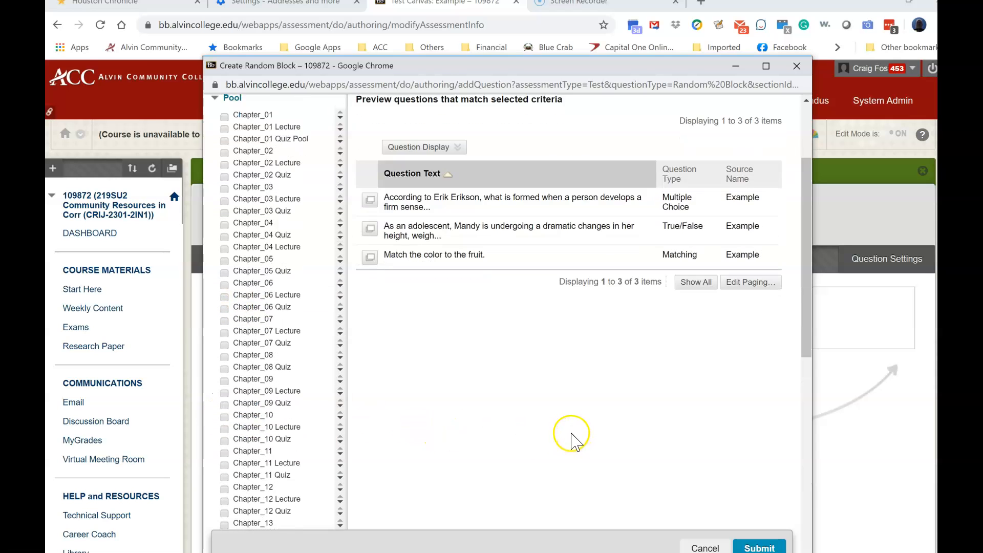
Step: Review the preview of questions matching the criteria and submit the random block to the test
{"action": "scroll", "coordinate": [571, 434], "scroll_direction": "down", "scroll_amount": 7}
{"action": "scroll", "coordinate": [569, 434], "scroll_direction": "up", "scroll_amount": 8}
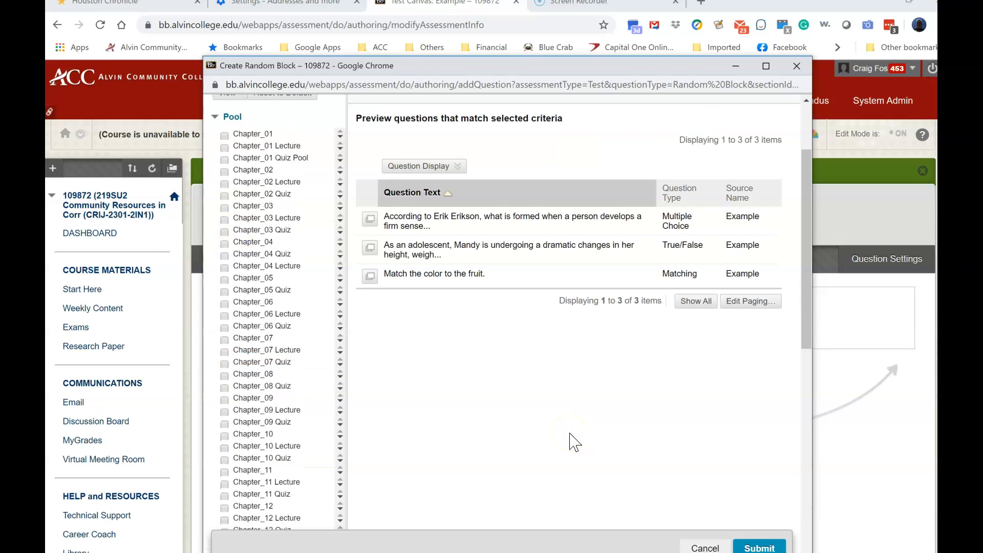
{"action": "scroll", "coordinate": [581, 440], "scroll_direction": "down", "scroll_amount": 1}
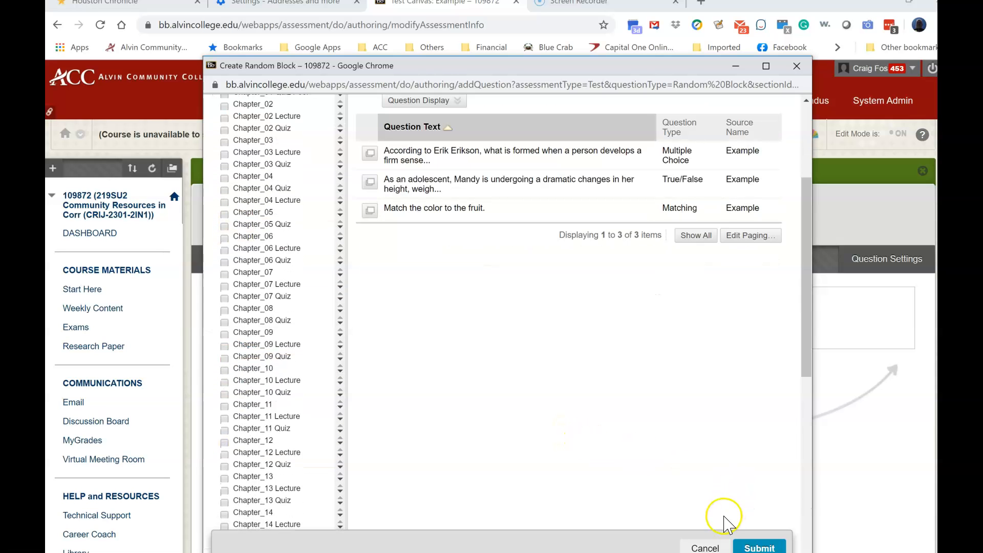
{"action": "left_click", "coordinate": [766, 68]}
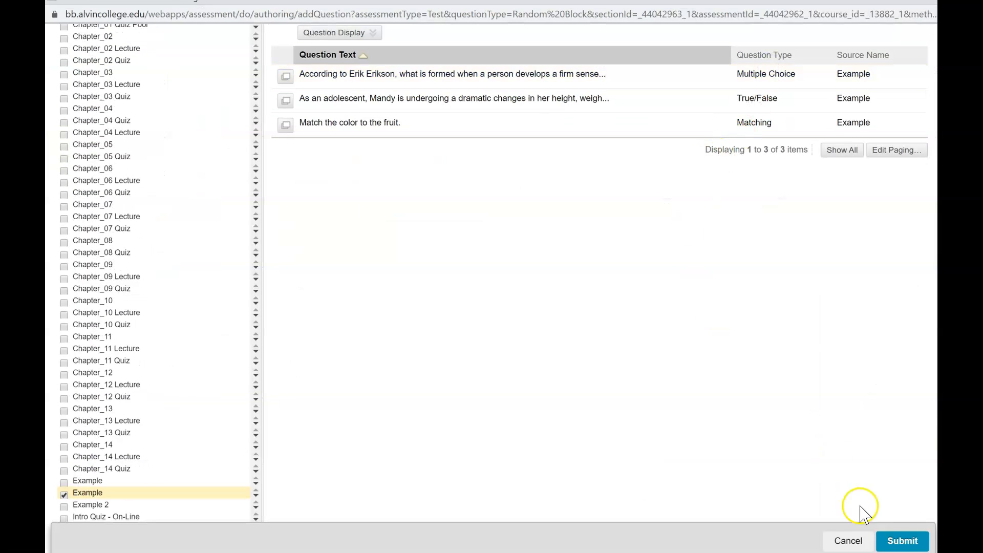
{"action": "left_click", "coordinate": [897, 544]}
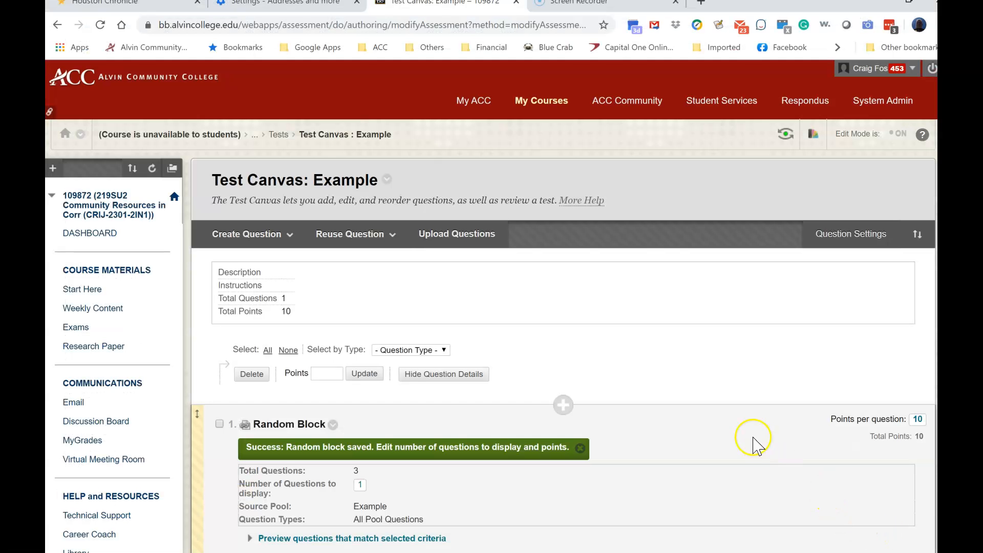
{"action": "scroll", "coordinate": [724, 416], "scroll_direction": "down", "scroll_amount": 2}
{"action": "scroll", "coordinate": [724, 416], "scroll_direction": "down", "scroll_amount": 2}
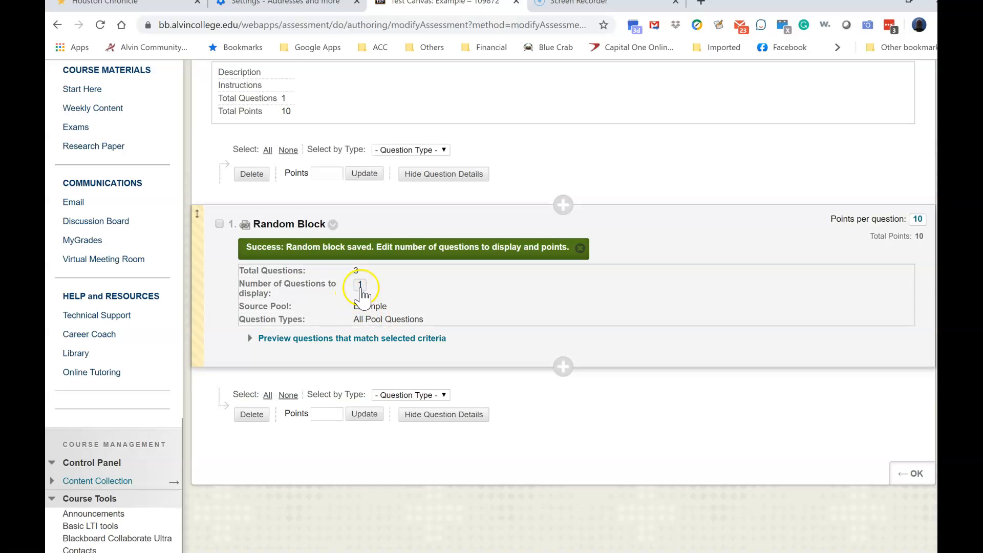
{"action": "left_click", "coordinate": [361, 288]}
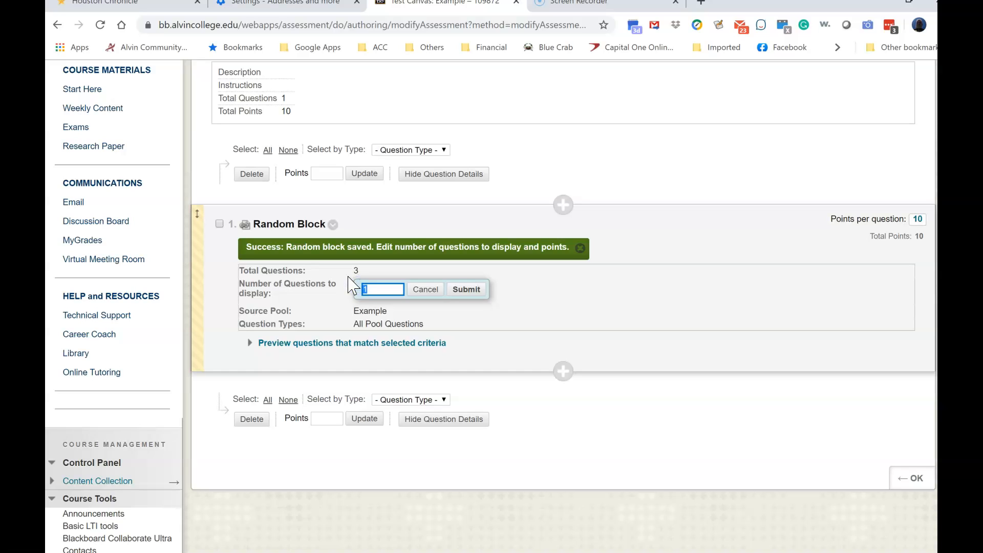
{"action": "left_click", "coordinate": [632, 305]}
Step: Set the random block's points per question to 3.3333
{"action": "left_click", "coordinate": [918, 220]}
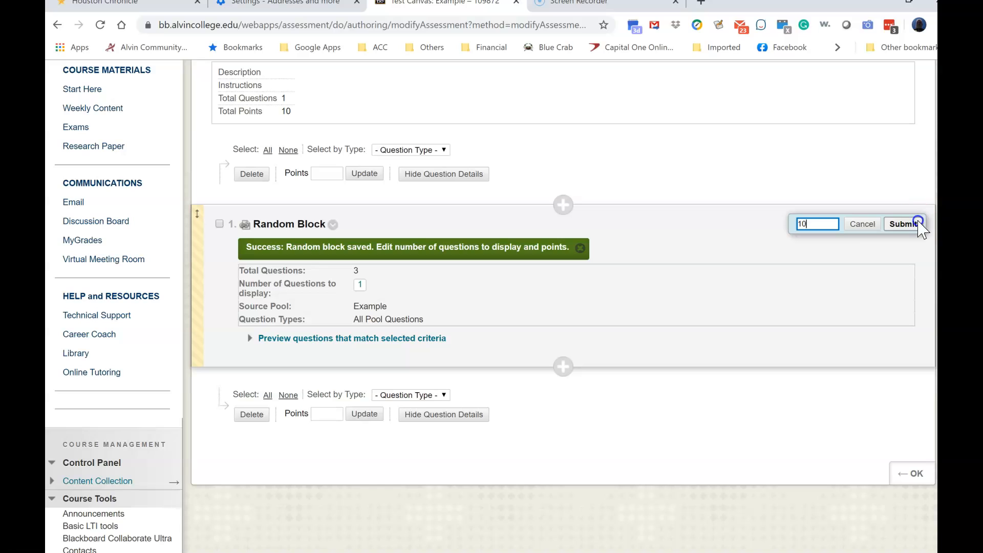
{"action": "left_click", "coordinate": [825, 224]}
{"action": "left_click", "coordinate": [774, 219]}
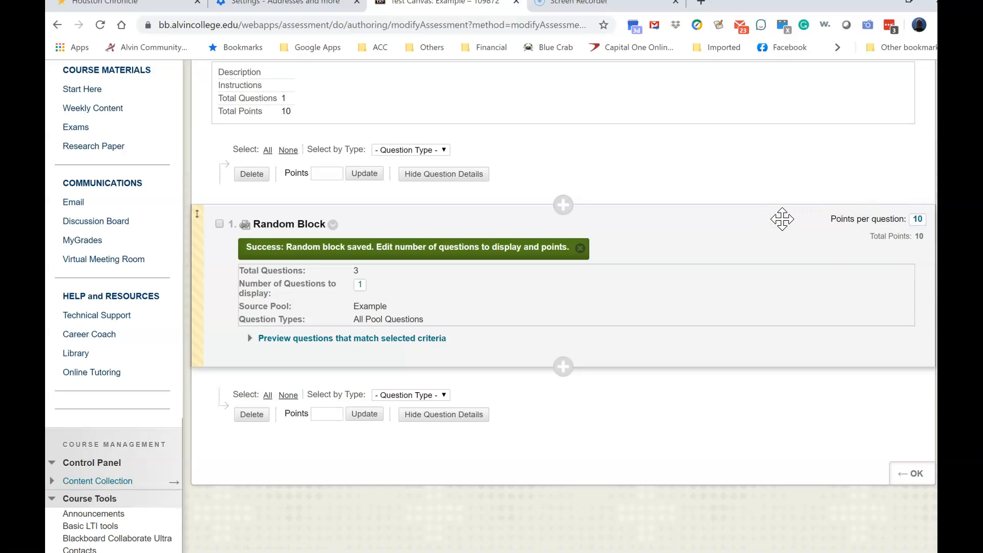
{"action": "left_click", "coordinate": [917, 219]}
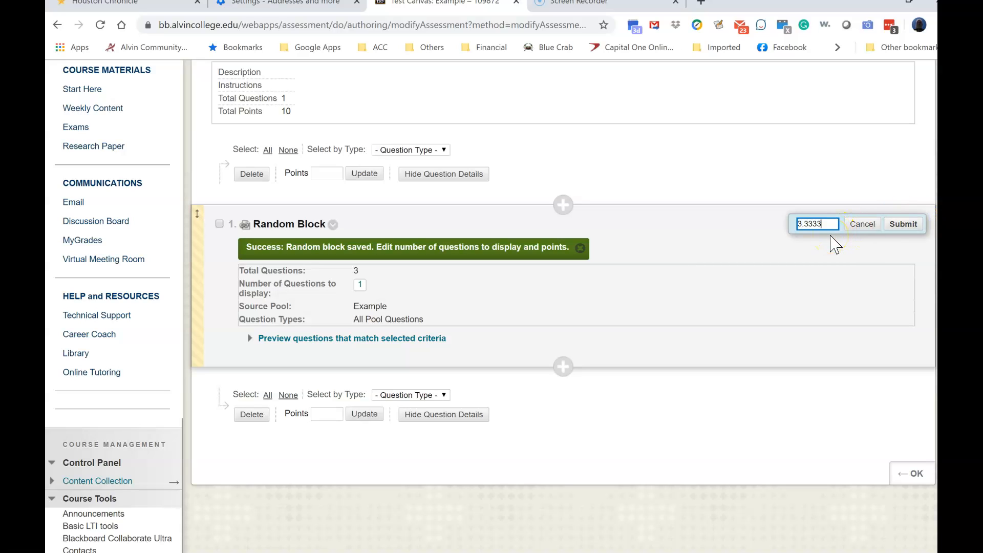
{"action": "left_click", "coordinate": [903, 223]}
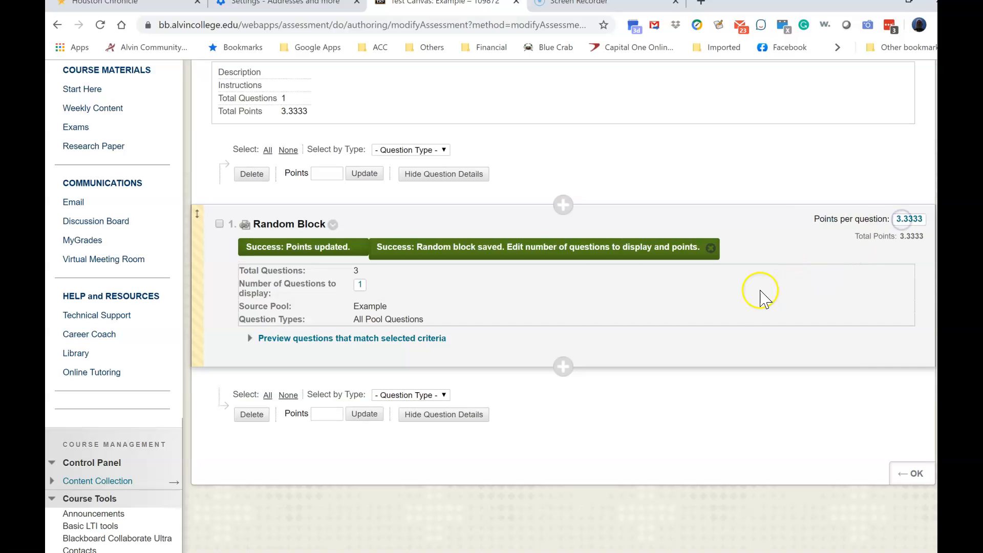
Step: Set the random block's number of questions to display to 3
{"action": "scroll", "coordinate": [704, 327], "scroll_direction": "up", "scroll_amount": 4}
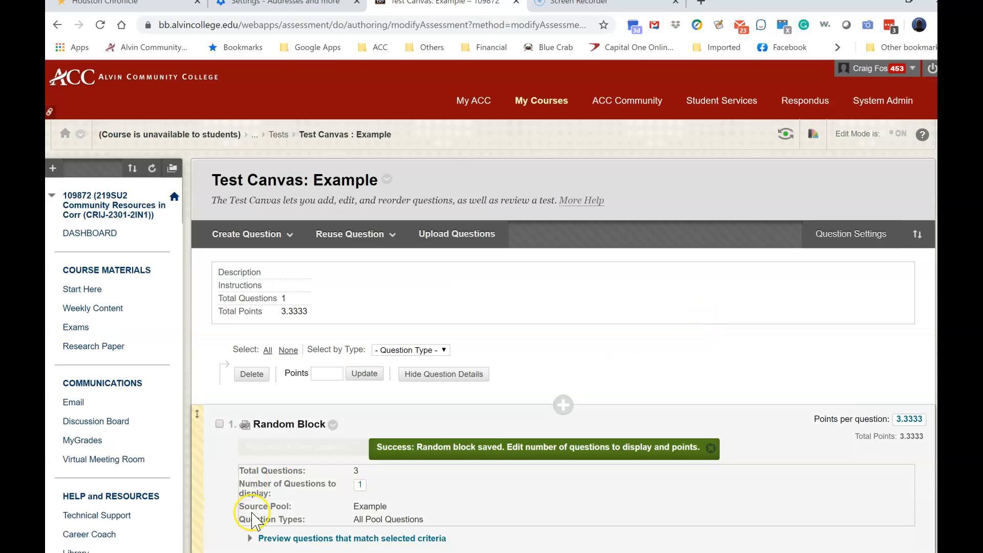
{"action": "left_click", "coordinate": [358, 485]}
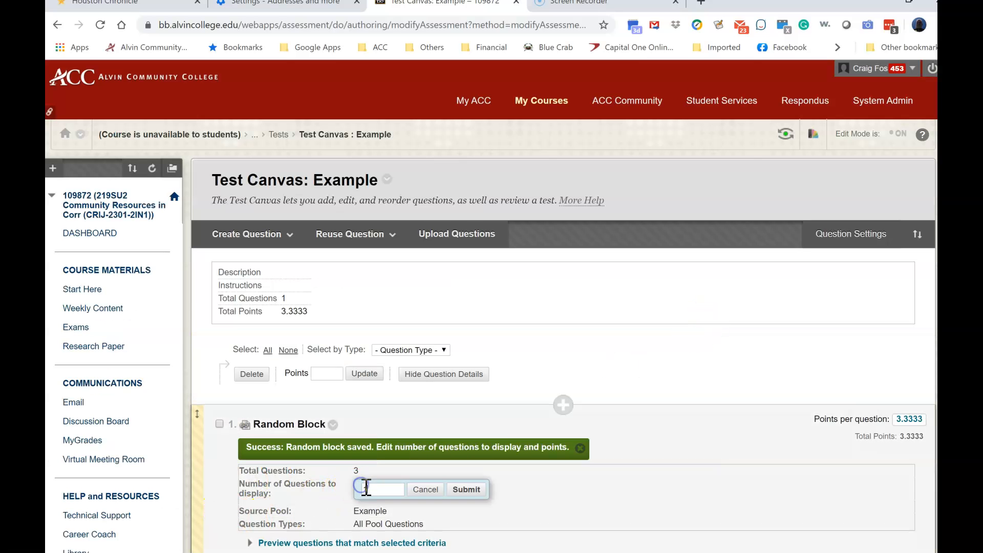
{"action": "type", "text": "3"}
{"action": "left_click", "coordinate": [476, 495]}
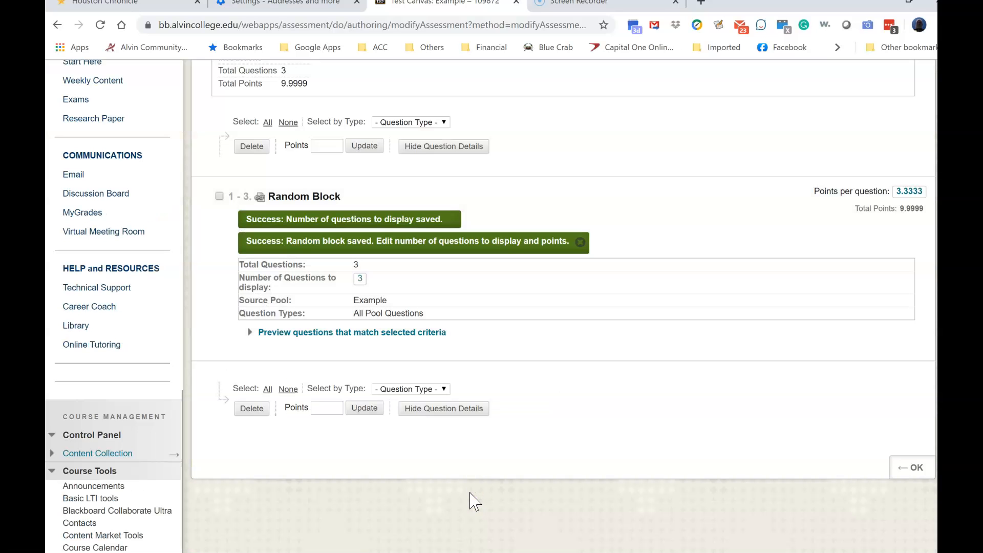
Step: Set the random block's points per question to 33.3333
{"action": "scroll", "coordinate": [471, 492], "scroll_direction": "up", "scroll_amount": 2}
{"action": "scroll", "coordinate": [470, 492], "scroll_direction": "down", "scroll_amount": 1}
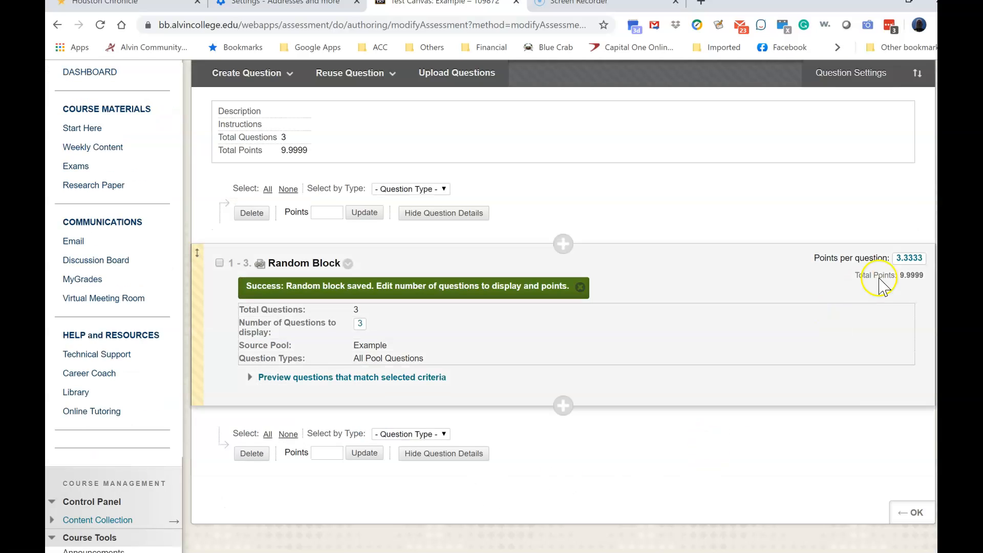
{"action": "left_click", "coordinate": [897, 258]}
{"action": "left_click", "coordinate": [795, 265]}
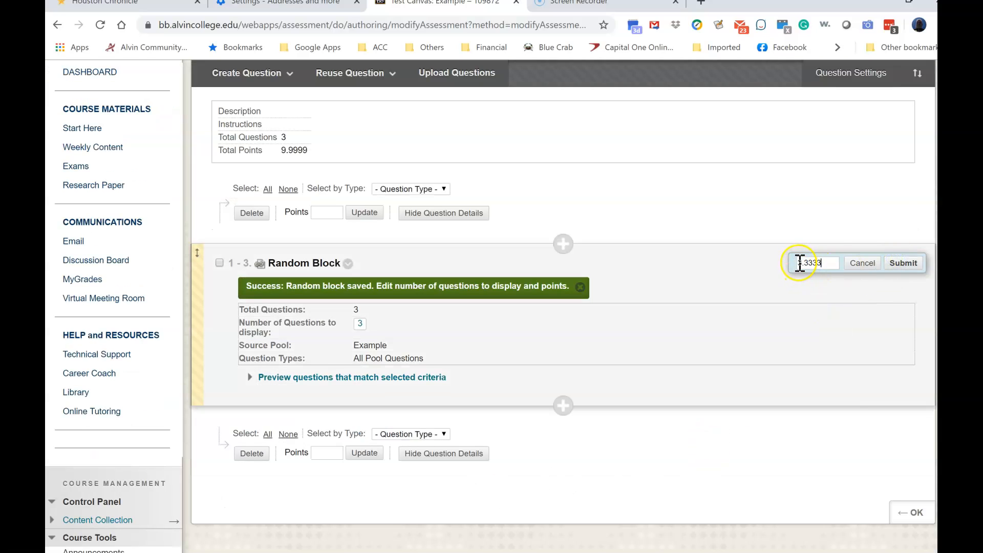
{"action": "left_click", "coordinate": [796, 265]}
{"action": "type", "text": "3"}
{"action": "key", "text": "Return"}
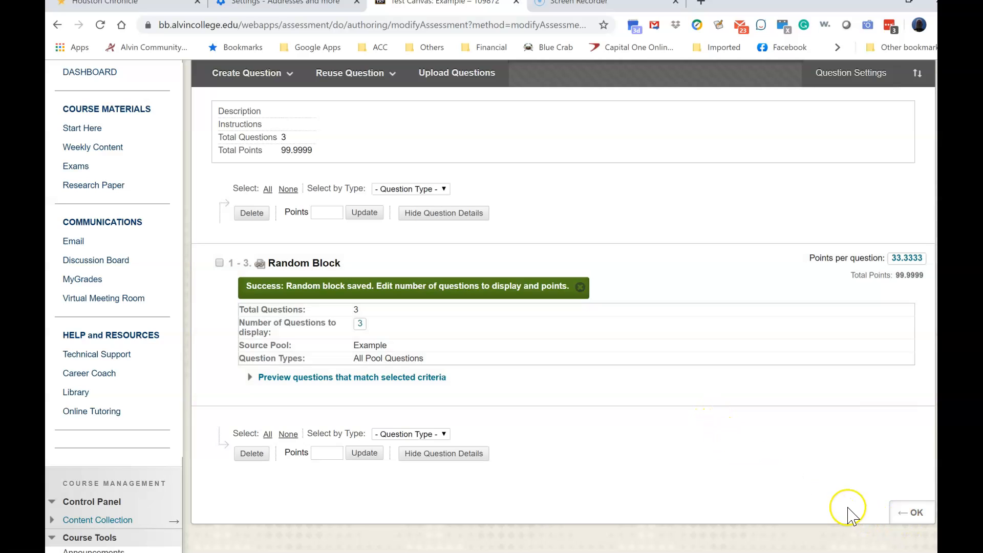
Step: Finish editing the test's questions and add the existing Example test to the Exams area
{"action": "left_click", "coordinate": [914, 513]}
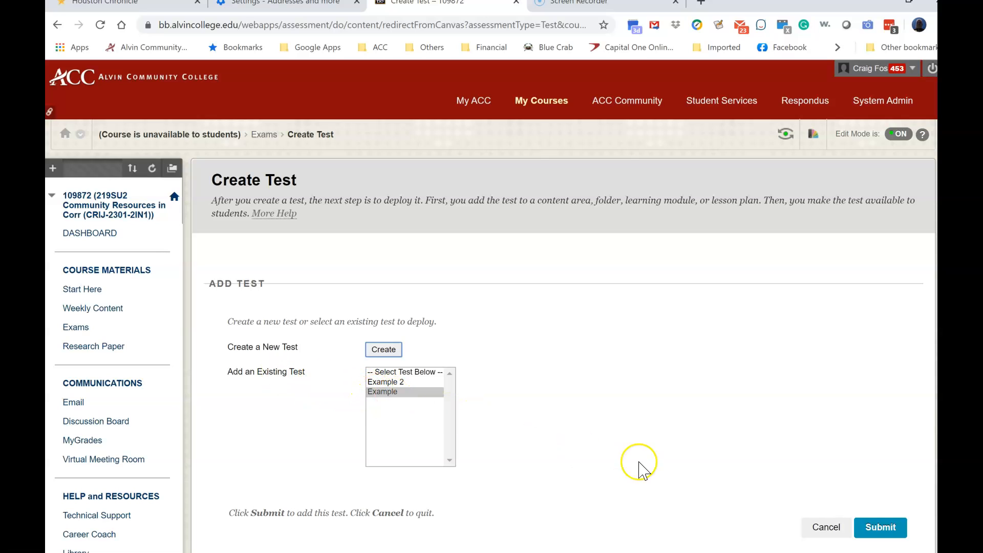
{"action": "left_click", "coordinate": [890, 527]}
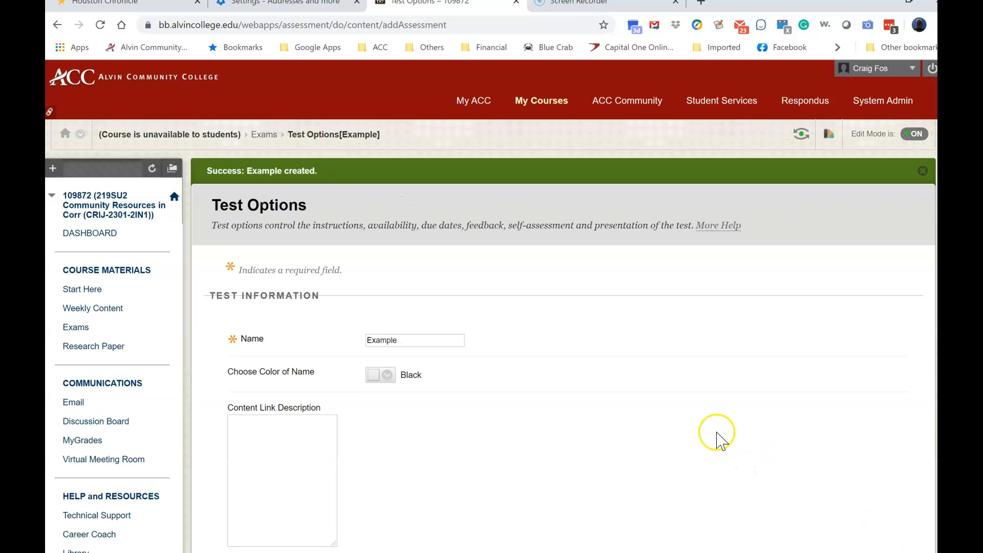
Step: Make the Example test available to students in its test availability options
{"action": "scroll", "coordinate": [673, 411], "scroll_direction": "down", "scroll_amount": 6}
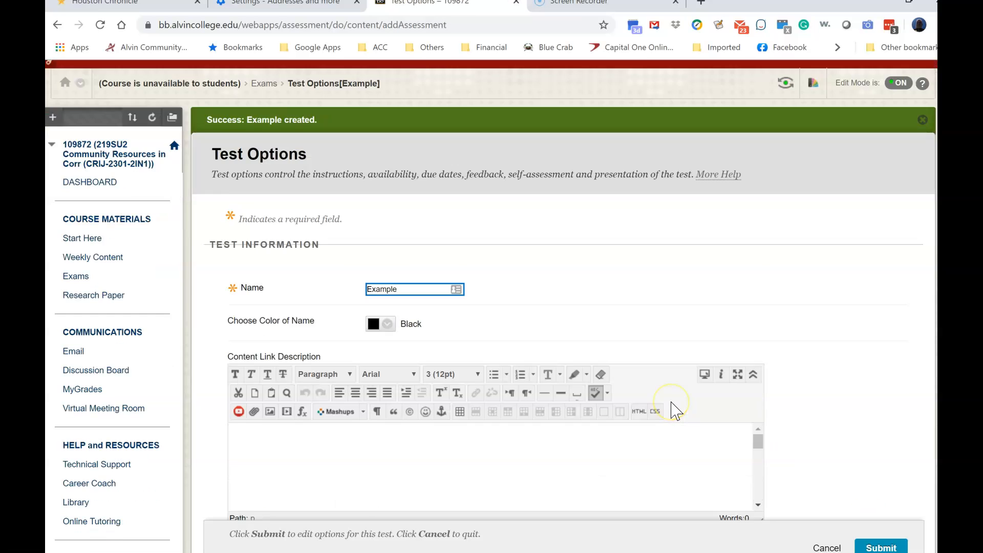
{"action": "scroll", "coordinate": [673, 411], "scroll_direction": "down", "scroll_amount": 3}
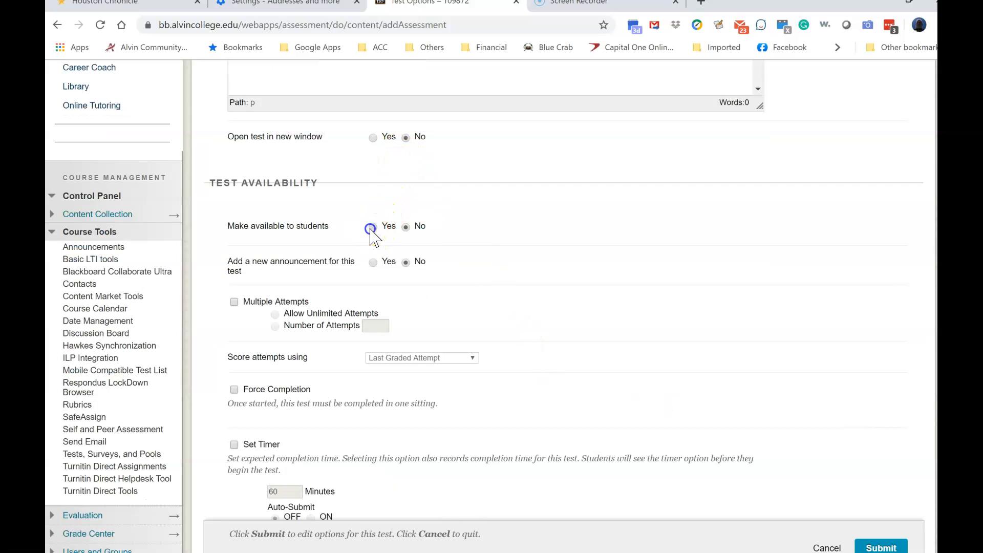
{"action": "scroll", "coordinate": [514, 278], "scroll_direction": "down", "scroll_amount": 3}
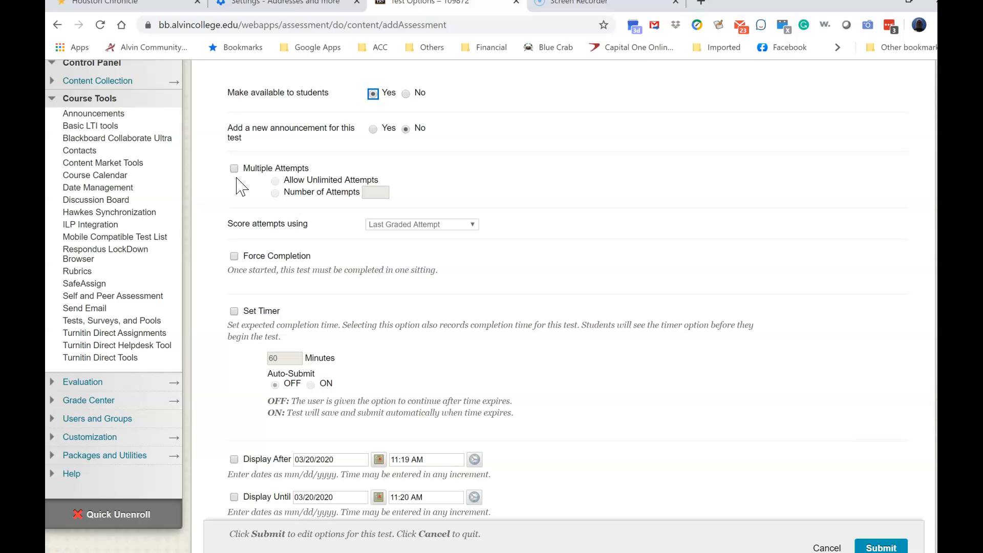
Step: Enable the test timer and set it to 50 minutes, leaving auto-submit off
{"action": "left_click", "coordinate": [234, 312]}
{"action": "left_click", "coordinate": [282, 356]}
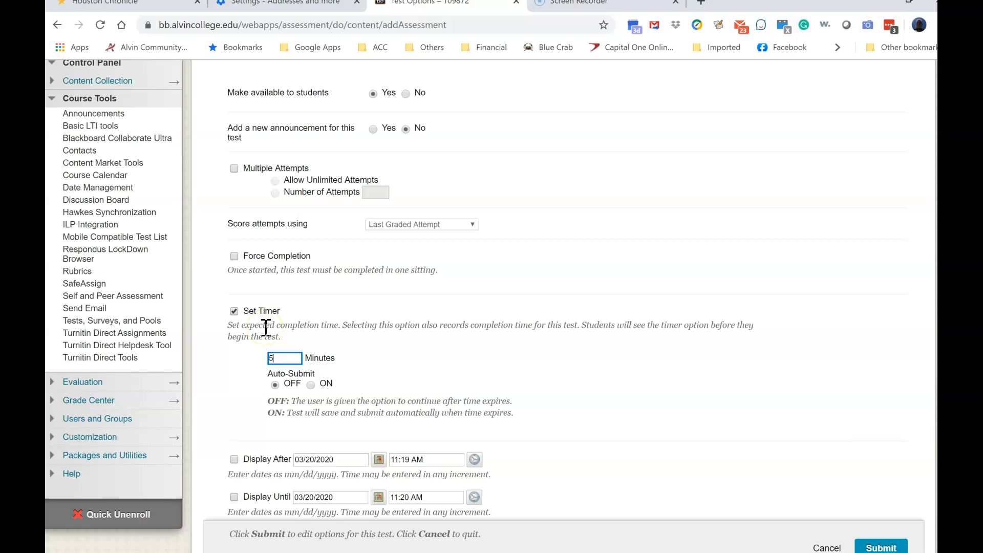
{"action": "left_click", "coordinate": [233, 389]}
Step: Review the Example test's availability, timer, display date, password, exception and due date options
{"action": "scroll", "coordinate": [237, 396], "scroll_direction": "down", "scroll_amount": 1}
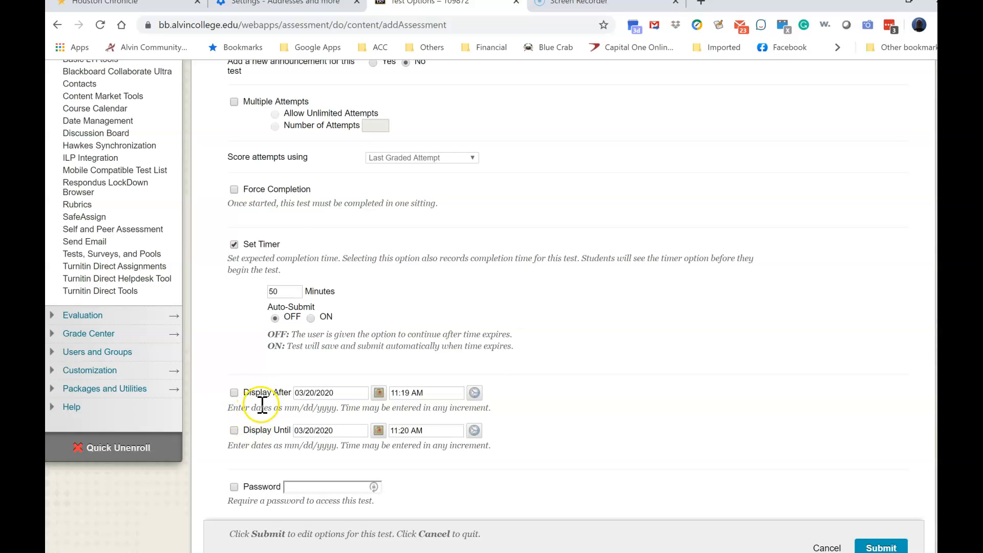
{"action": "scroll", "coordinate": [261, 404], "scroll_direction": "down", "scroll_amount": 1}
{"action": "scroll", "coordinate": [264, 404], "scroll_direction": "down", "scroll_amount": 6}
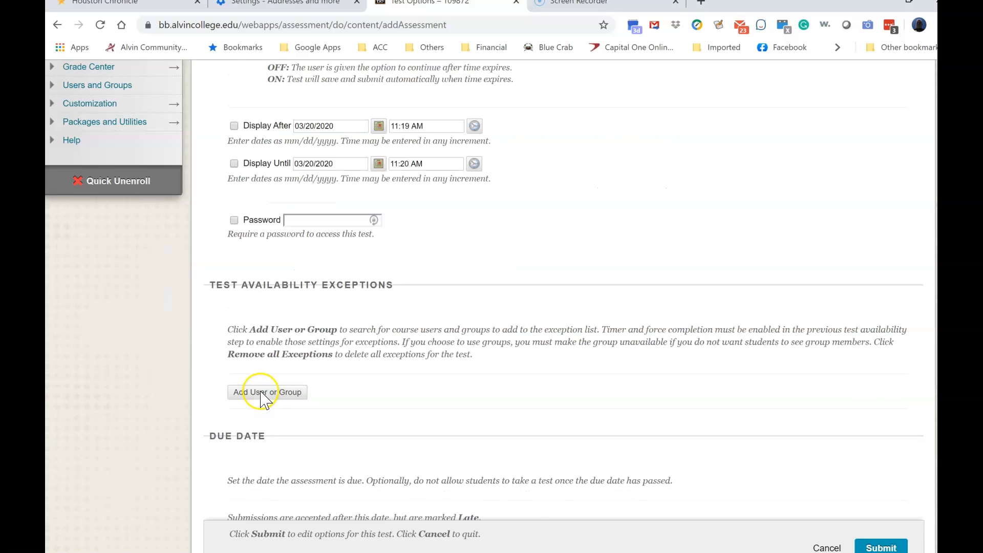
{"action": "scroll", "coordinate": [261, 402], "scroll_direction": "down", "scroll_amount": 3}
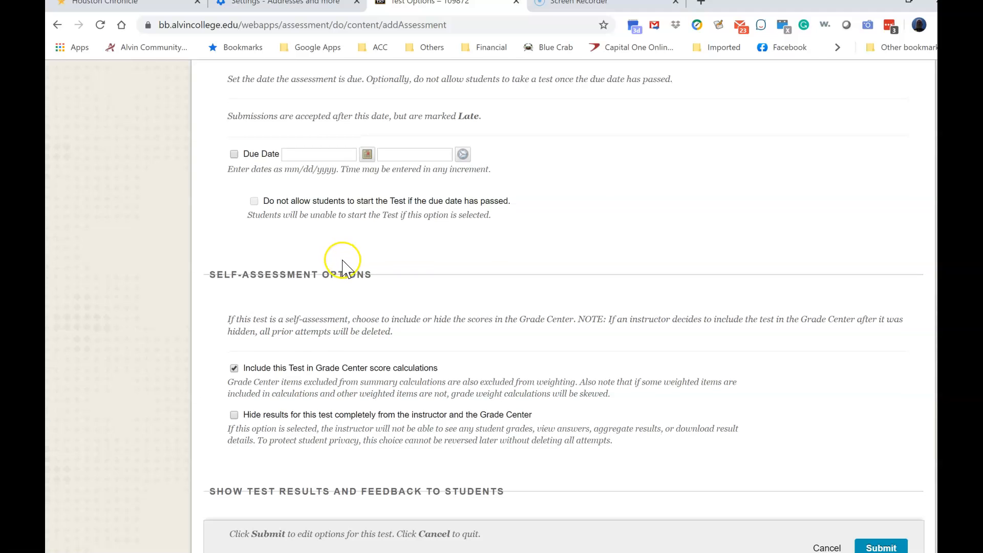
{"action": "scroll", "coordinate": [342, 266], "scroll_direction": "down", "scroll_amount": 2}
{"action": "scroll", "coordinate": [342, 262], "scroll_direction": "up", "scroll_amount": 15}
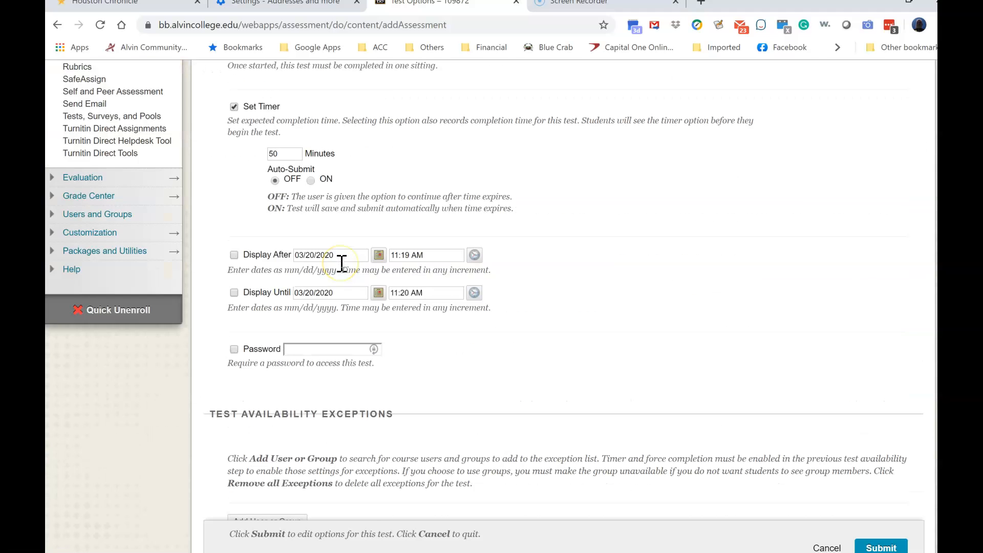
{"action": "scroll", "coordinate": [341, 263], "scroll_direction": "up", "scroll_amount": 3}
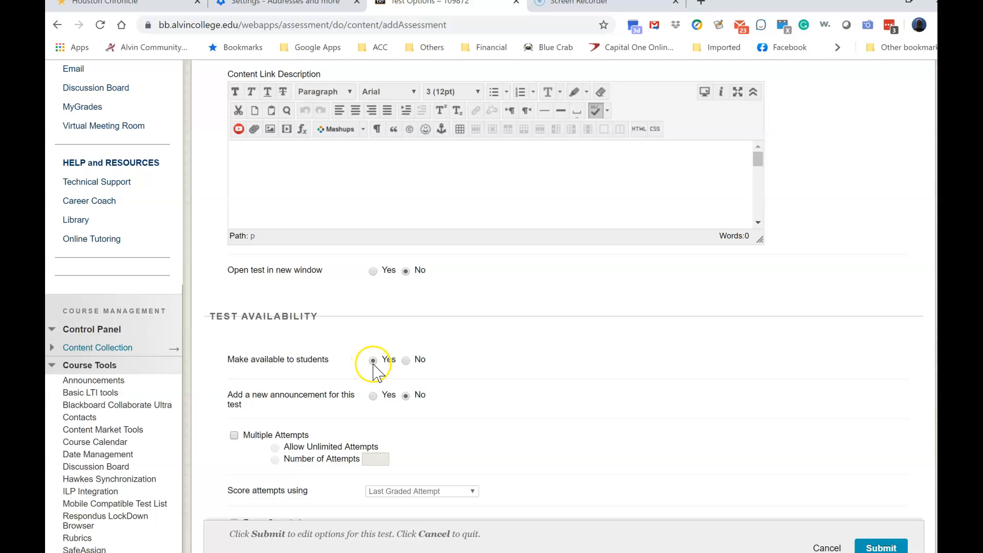
{"action": "scroll", "coordinate": [354, 382], "scroll_direction": "down", "scroll_amount": 3}
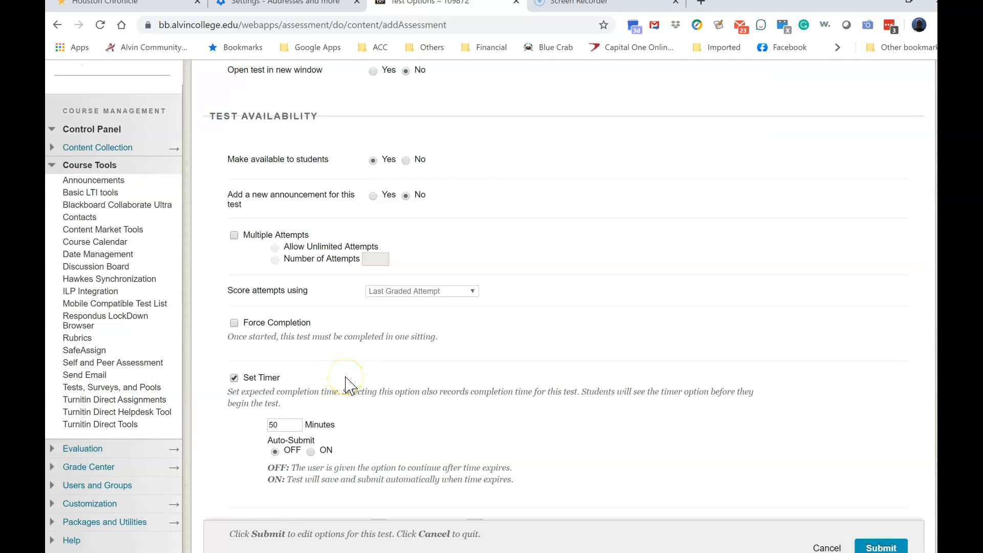
{"action": "scroll", "coordinate": [347, 384], "scroll_direction": "down", "scroll_amount": 8}
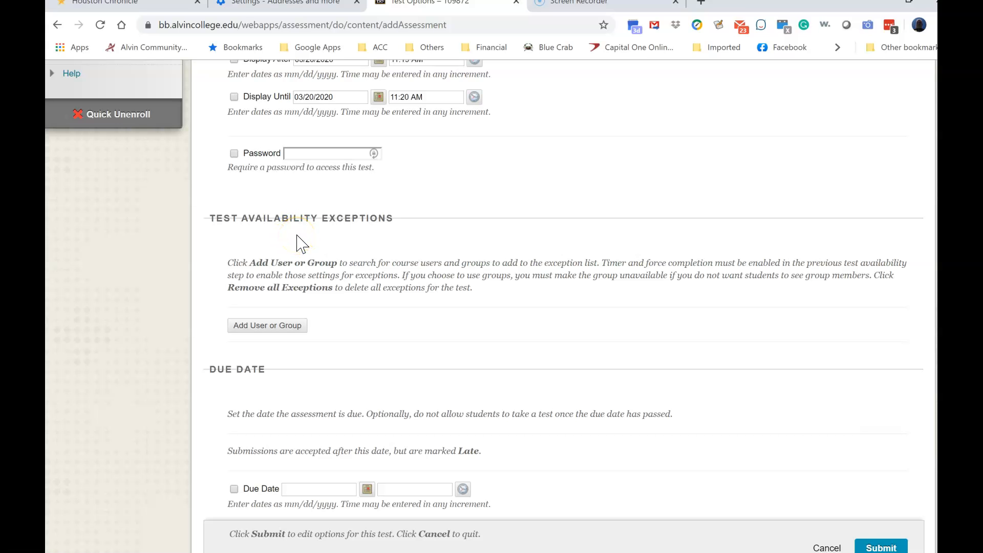
{"action": "scroll", "coordinate": [302, 246], "scroll_direction": "down", "scroll_amount": 9}
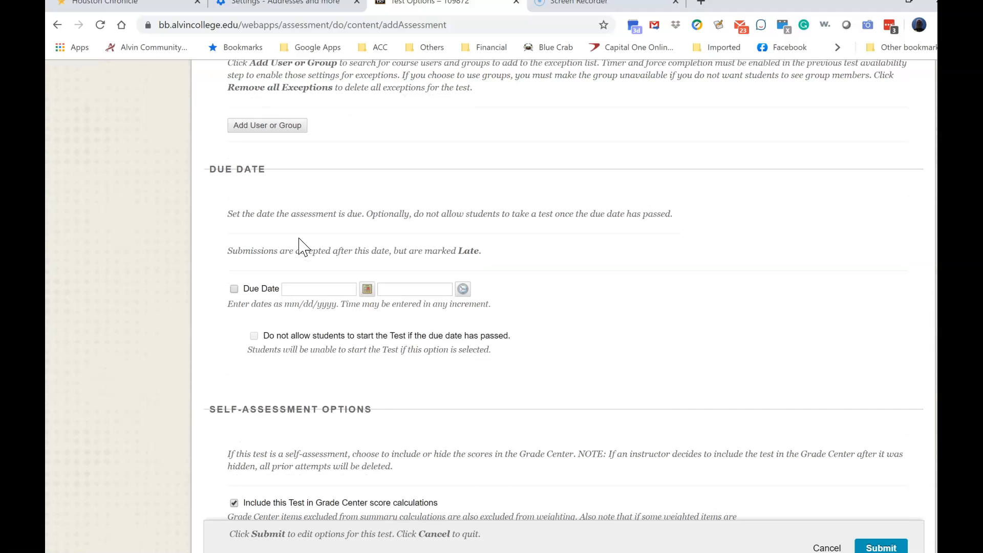
Step: Submit the Example test's options, keeping score per question shown after submission and all questions presented at once
{"action": "scroll", "coordinate": [285, 254], "scroll_direction": "down", "scroll_amount": 4}
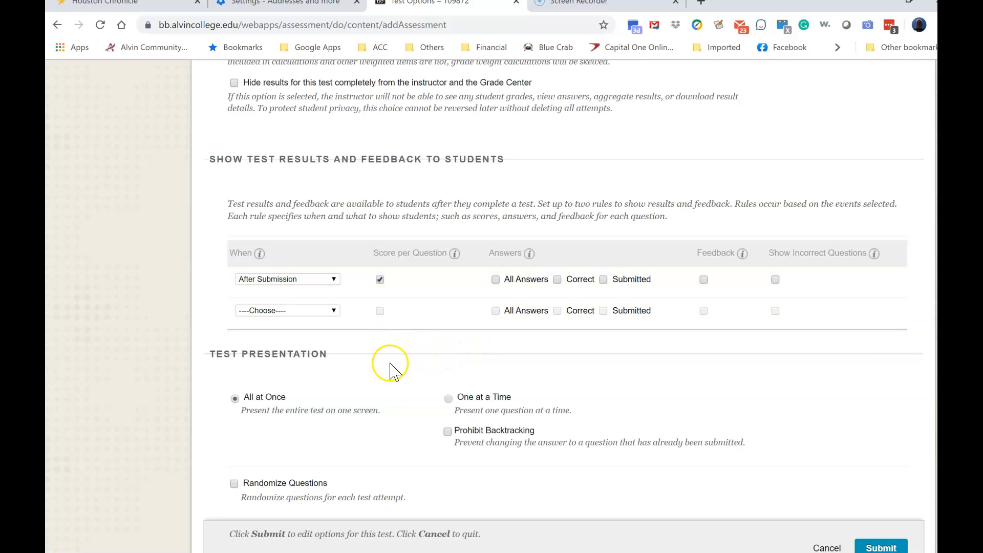
{"action": "scroll", "coordinate": [394, 369], "scroll_direction": "down", "scroll_amount": 1}
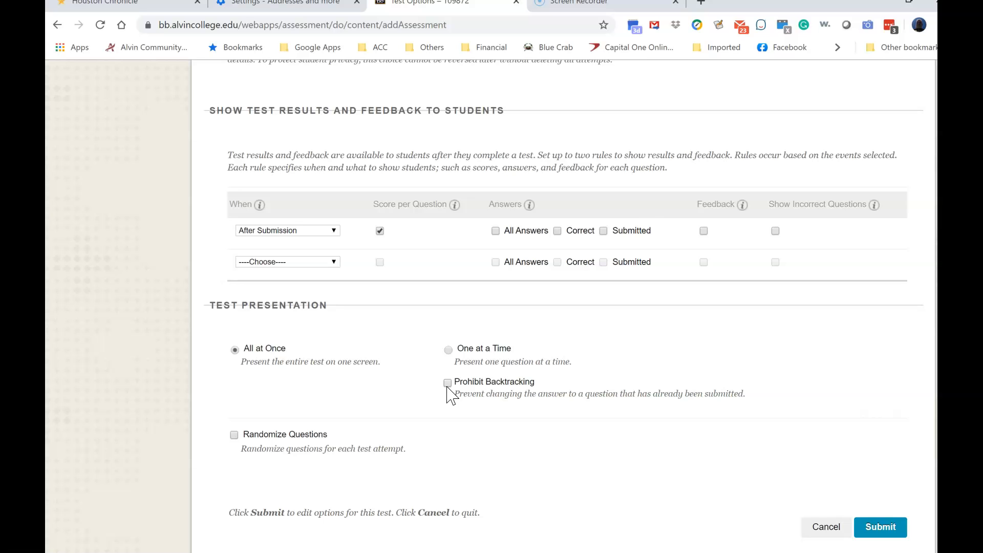
{"action": "left_click", "coordinate": [893, 527]}
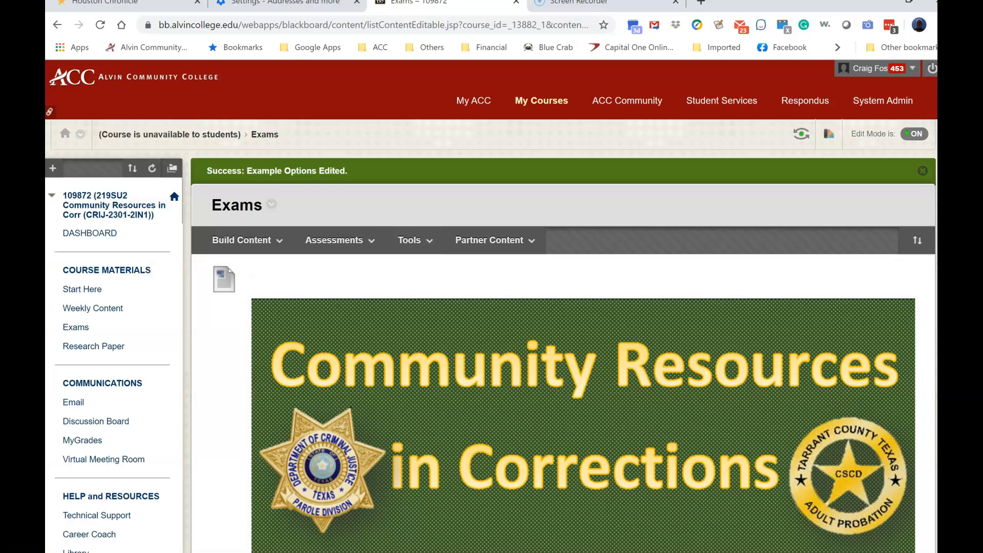
Step: Make the Example test in the Exams area unavailable to students
{"action": "scroll", "coordinate": [564, 307], "scroll_direction": "down", "scroll_amount": 20}
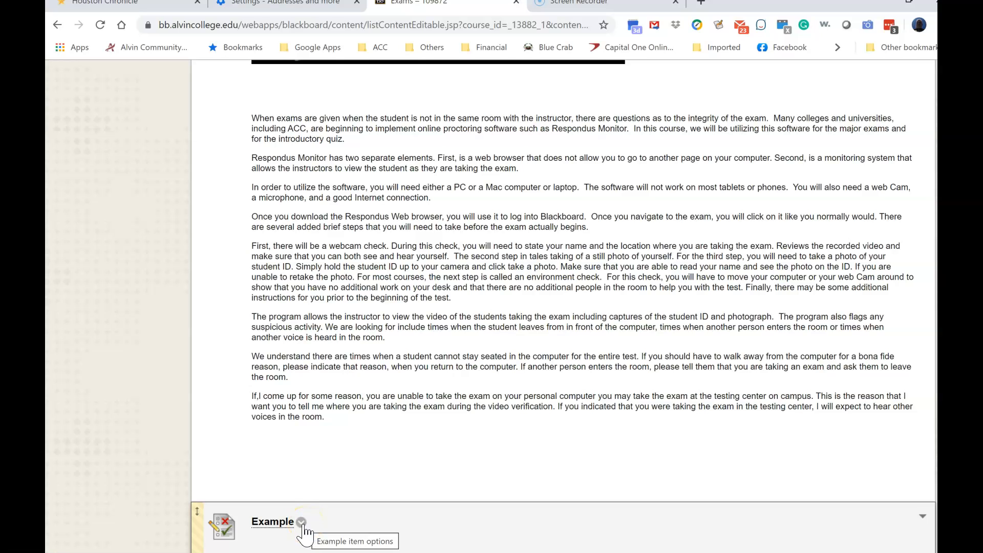
{"action": "left_click", "coordinate": [302, 522]}
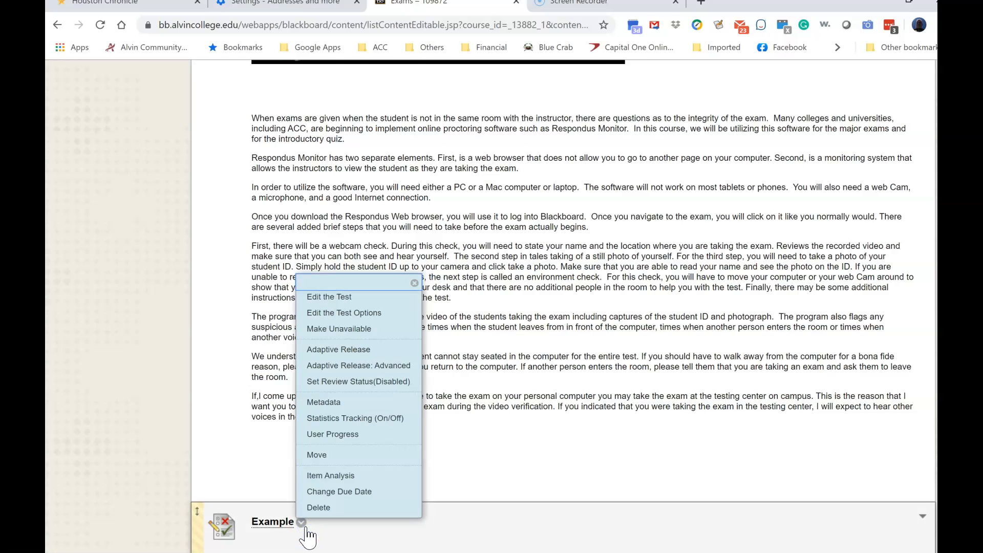
{"action": "left_click", "coordinate": [363, 329]}
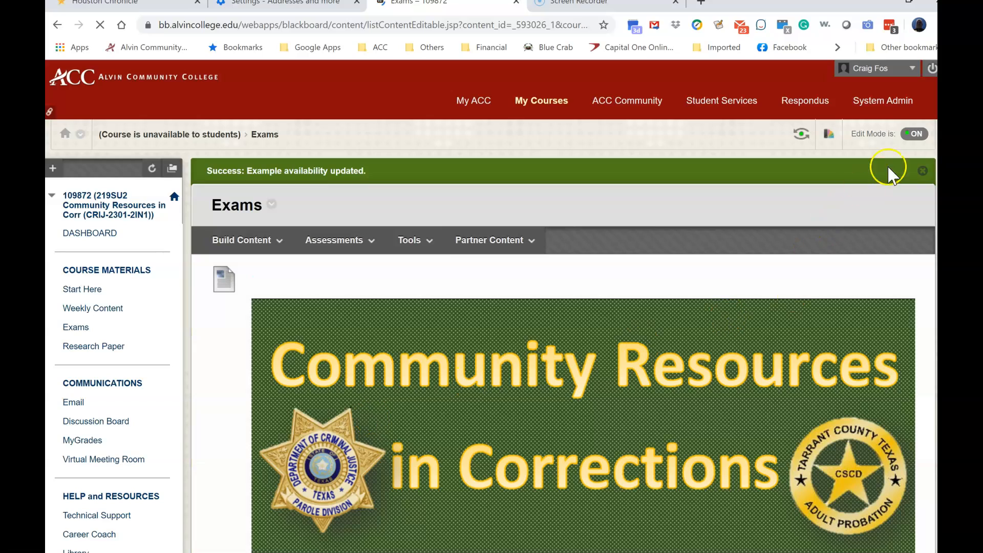
Step: Make the hidden Example test in the Exams area available again
{"action": "left_click_drag", "start_coordinate": [932, 266], "coordinate": [890, 552]}
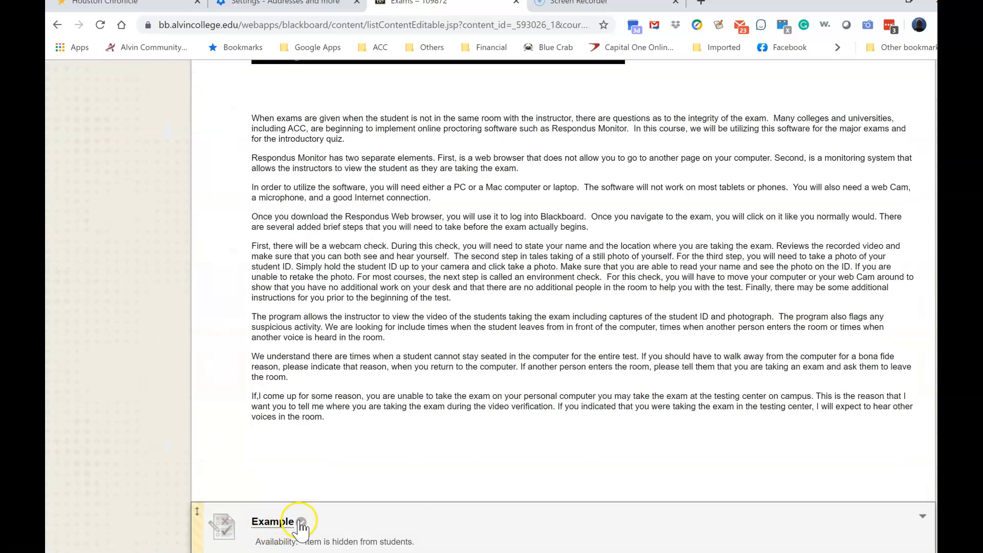
{"action": "left_click", "coordinate": [301, 521]}
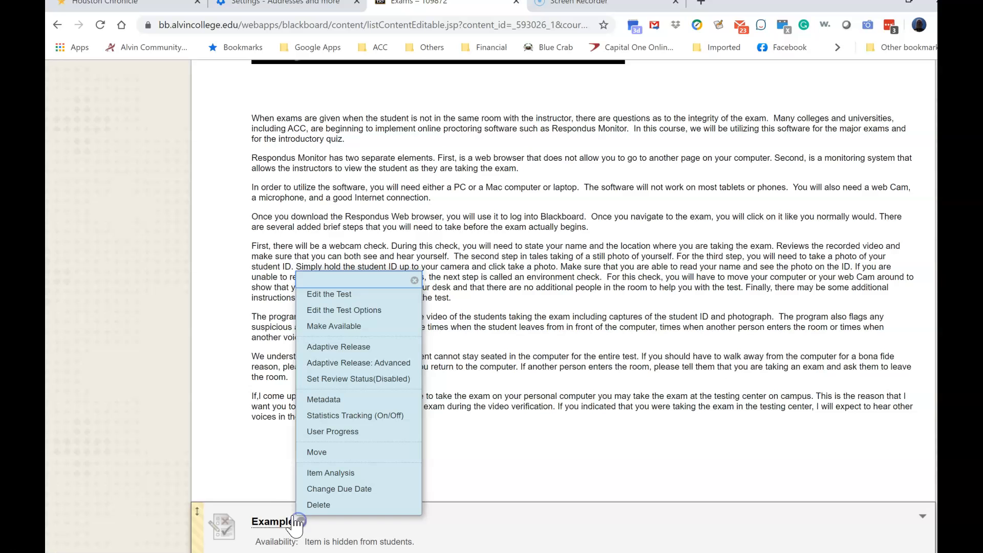
{"action": "left_click", "coordinate": [340, 326]}
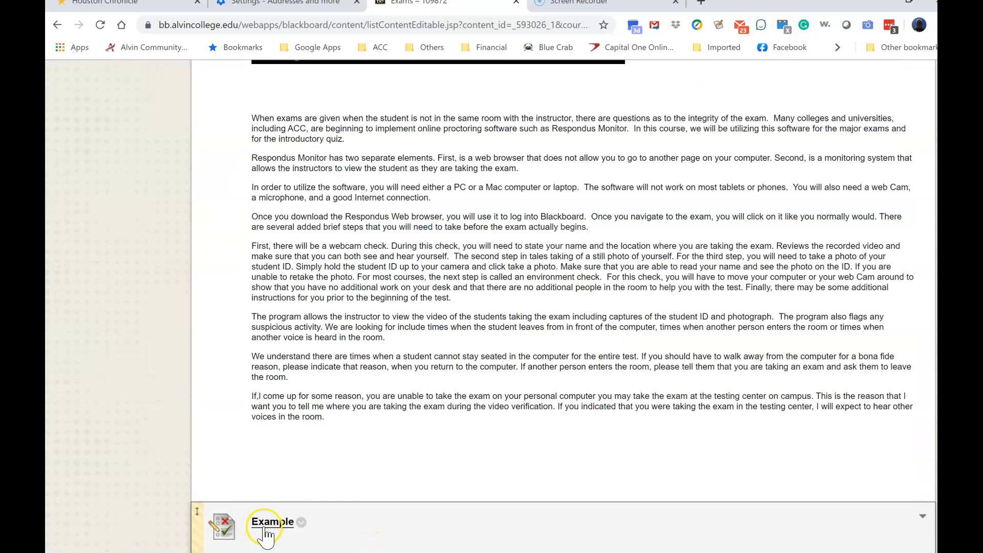
Step: Open the Example test from the Exams area and begin a preview attempt
{"action": "left_click", "coordinate": [264, 522]}
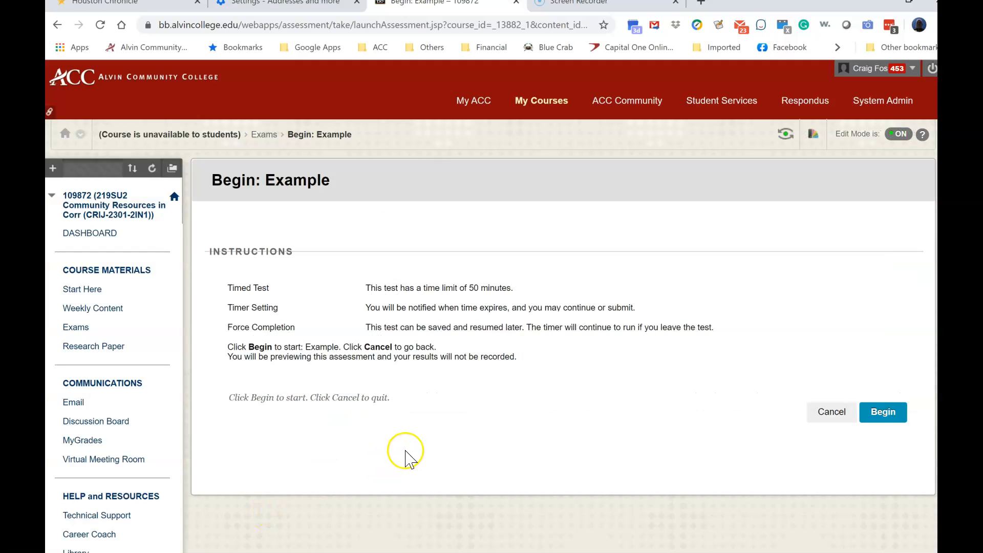
{"action": "scroll", "coordinate": [406, 457], "scroll_direction": "down", "scroll_amount": 3}
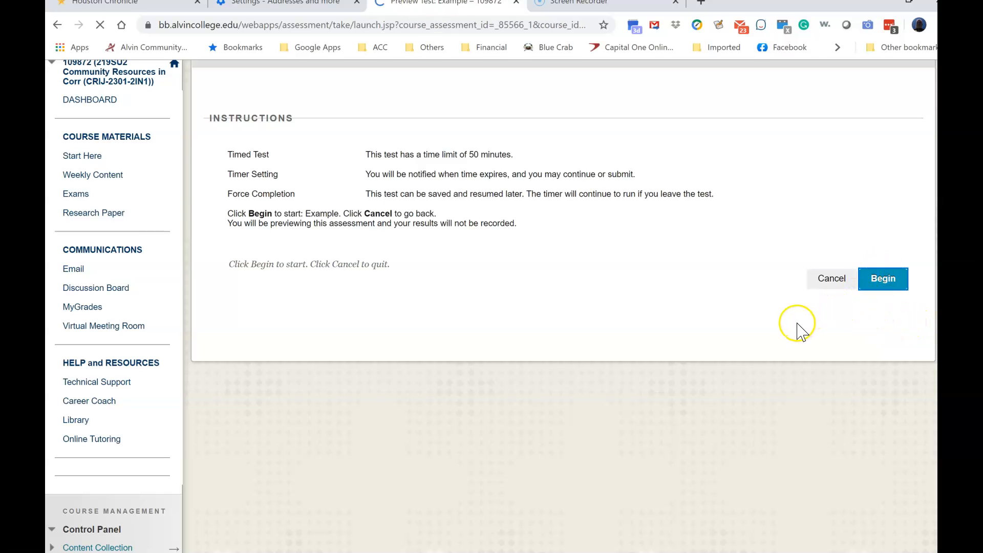
{"action": "scroll", "coordinate": [717, 381], "scroll_direction": "down", "scroll_amount": 3}
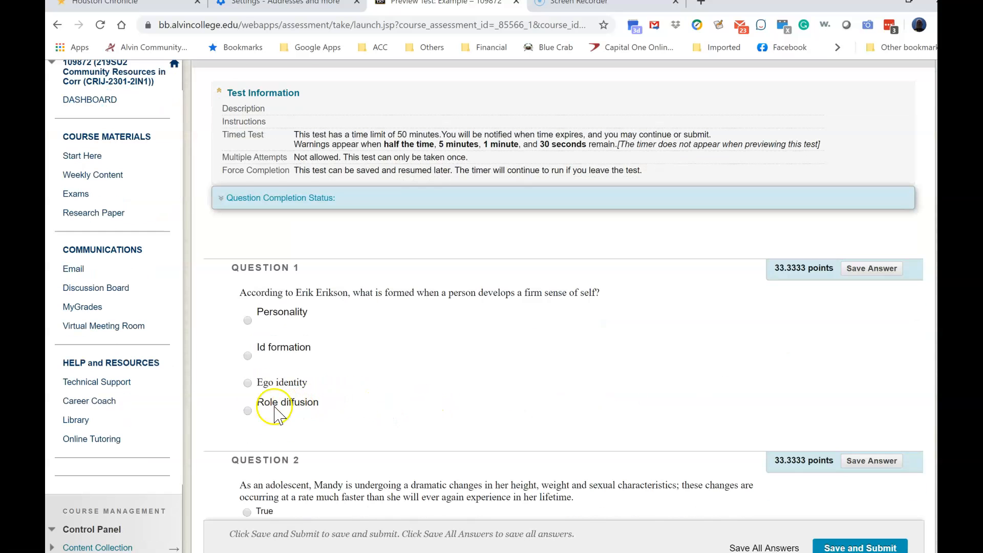
Step: Answer Question 1 with Ego identity and Question 2 with False
{"action": "left_click", "coordinate": [247, 384]}
{"action": "scroll", "coordinate": [369, 397], "scroll_direction": "down", "scroll_amount": 4}
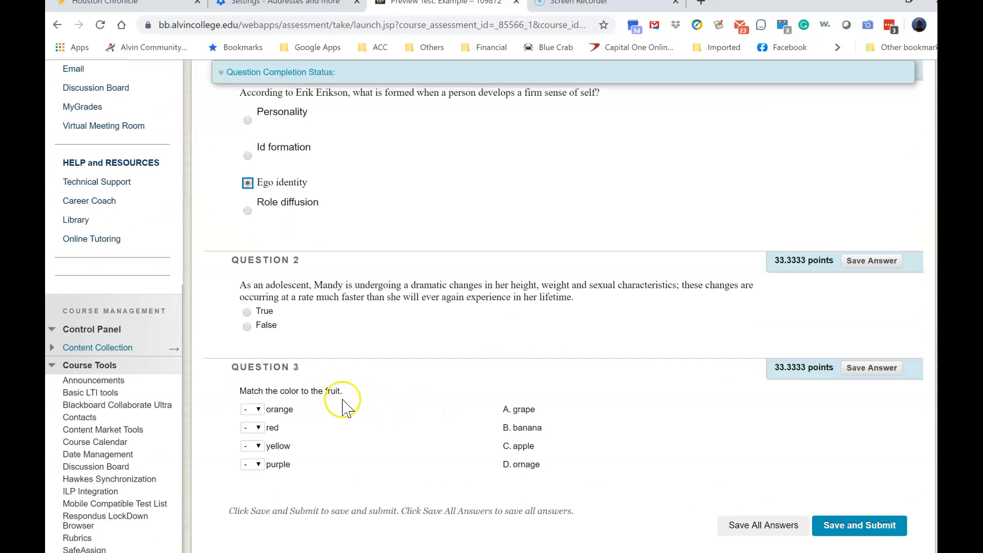
{"action": "left_click", "coordinate": [247, 326]}
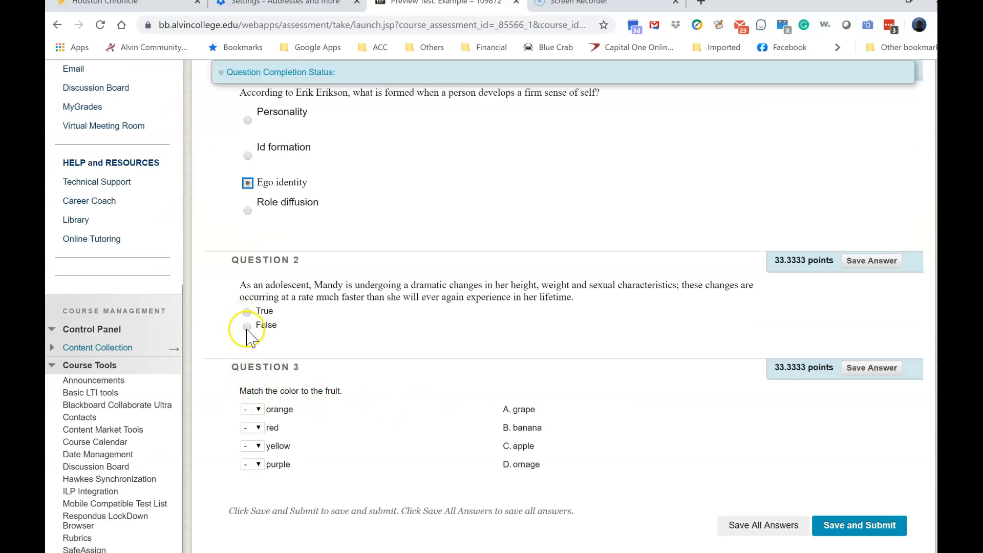
Step: Match the colors in Question 3: orange to D, red to C, yellow to B and purple to A
{"action": "left_click", "coordinate": [258, 410]}
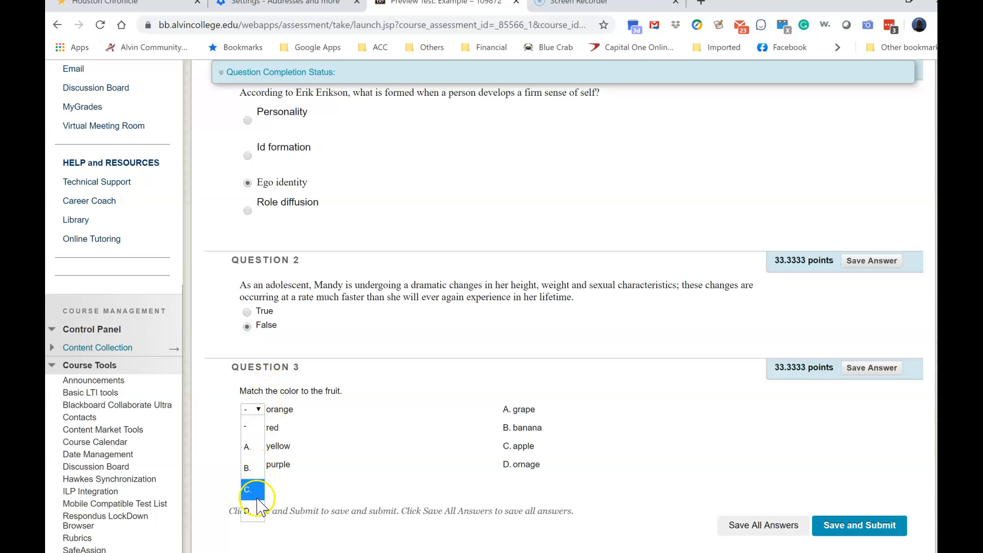
{"action": "left_click", "coordinate": [249, 511]}
{"action": "left_click", "coordinate": [259, 428]}
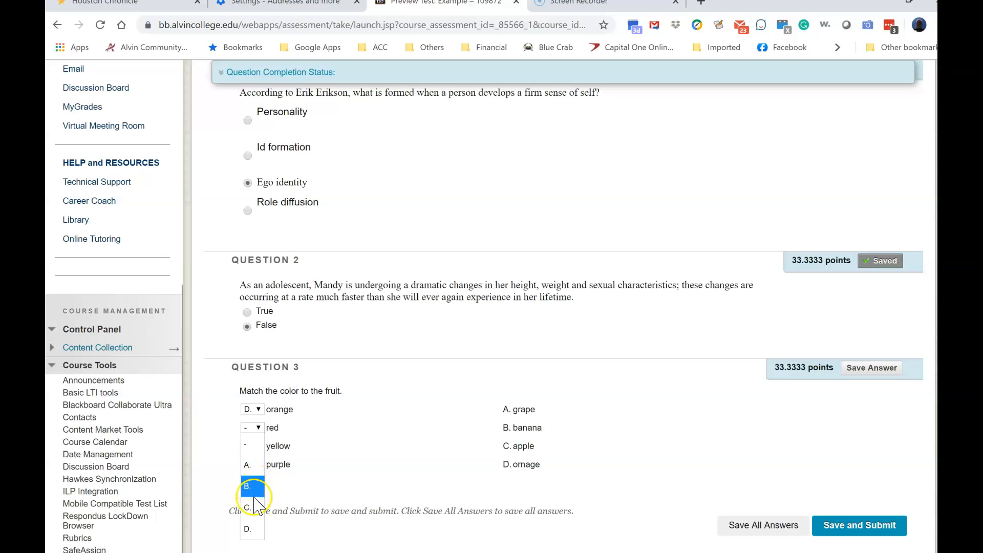
{"action": "left_click", "coordinate": [253, 509]}
{"action": "left_click", "coordinate": [259, 446]}
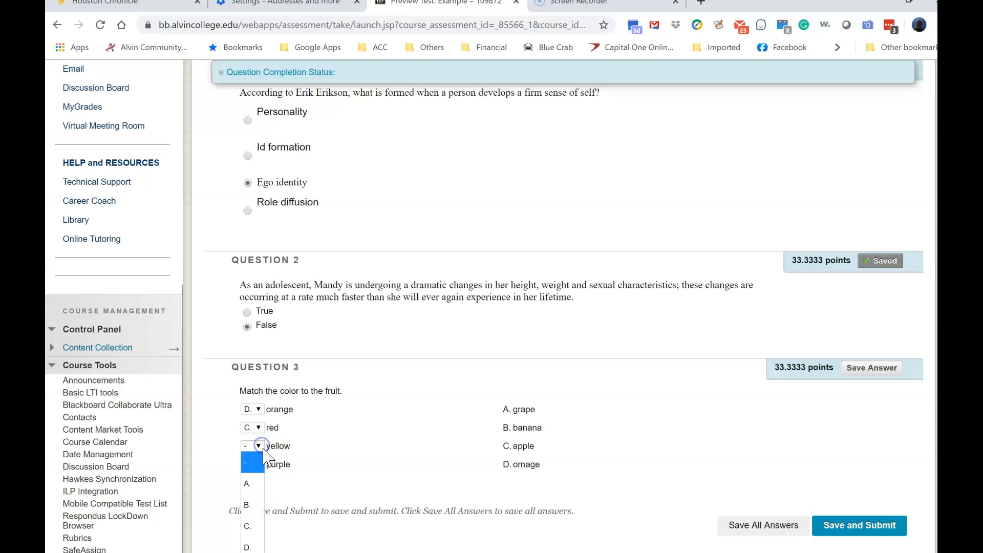
{"action": "left_click", "coordinate": [259, 486]}
{"action": "left_click", "coordinate": [260, 465]}
{"action": "left_click", "coordinate": [259, 464]}
{"action": "left_click", "coordinate": [258, 465]}
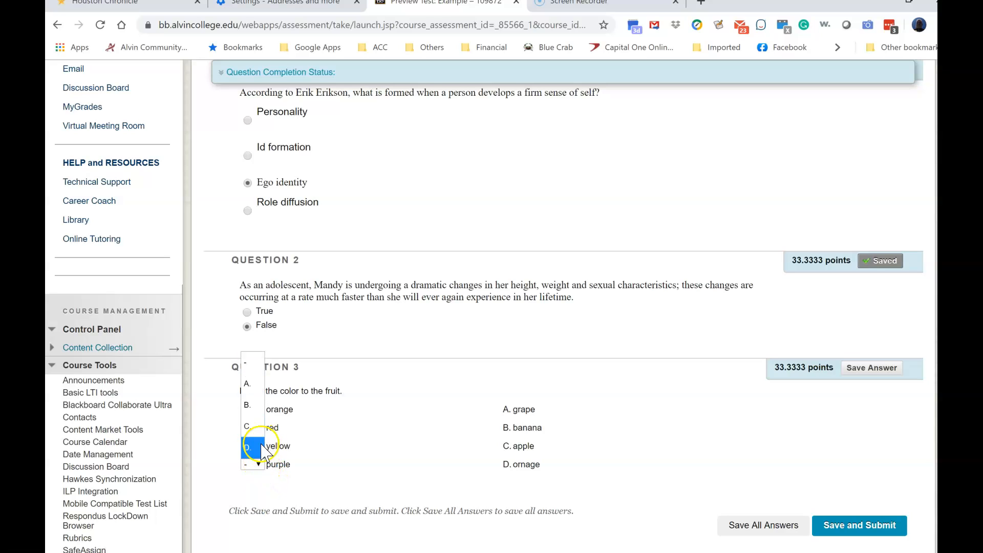
{"action": "left_click", "coordinate": [256, 383]}
Step: Save and submit the test attempt, confirm the submission and open its results
{"action": "left_click", "coordinate": [863, 534]}
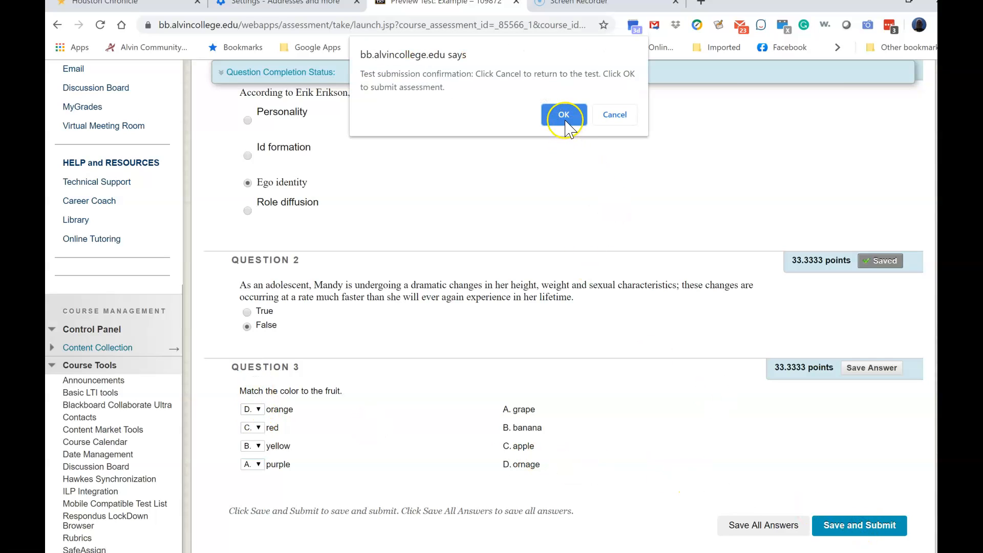
{"action": "left_click", "coordinate": [565, 115]}
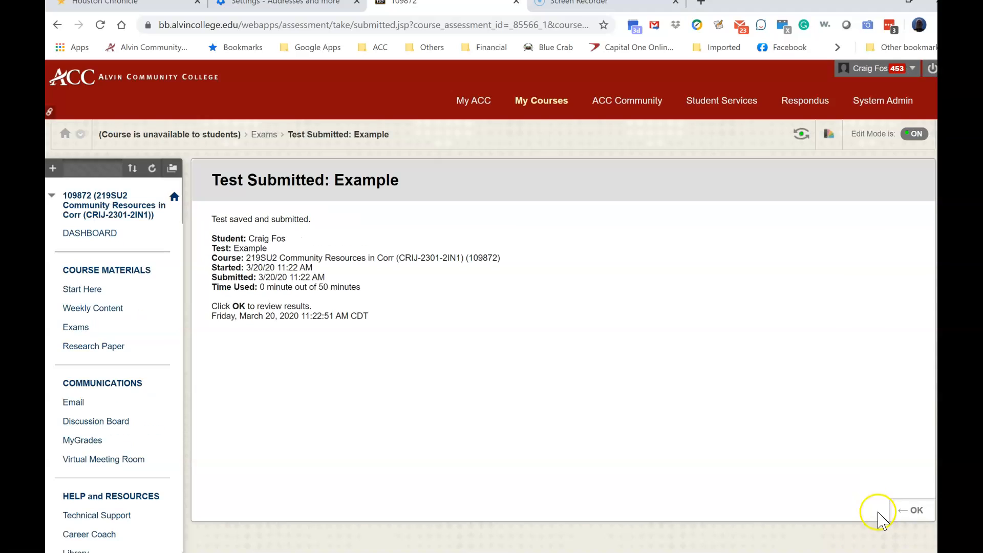
{"action": "left_click", "coordinate": [909, 512]}
Step: Review the attempt score and the points for each question, and return to the Exams area
{"action": "scroll", "coordinate": [729, 450], "scroll_direction": "down", "scroll_amount": 6}
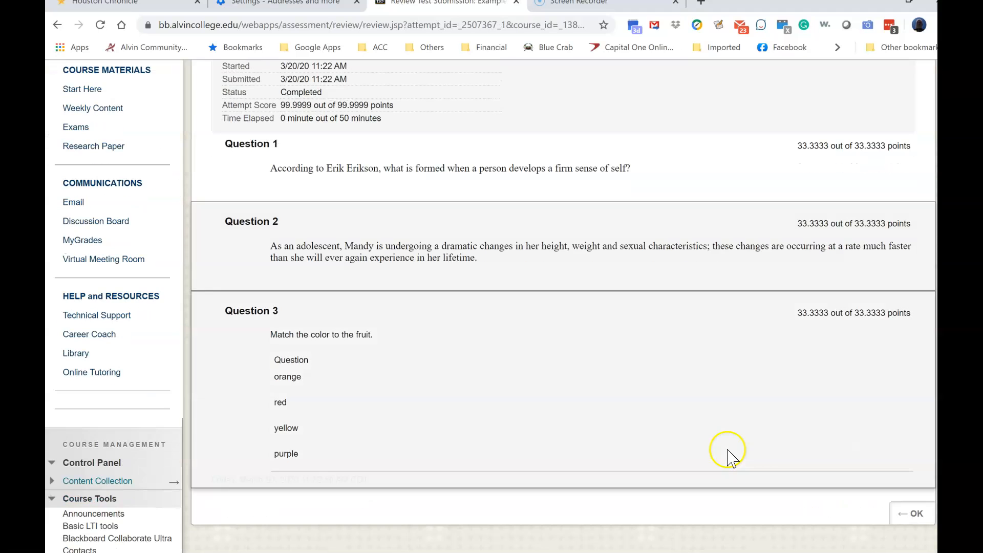
{"action": "scroll", "coordinate": [729, 450], "scroll_direction": "up", "scroll_amount": 4}
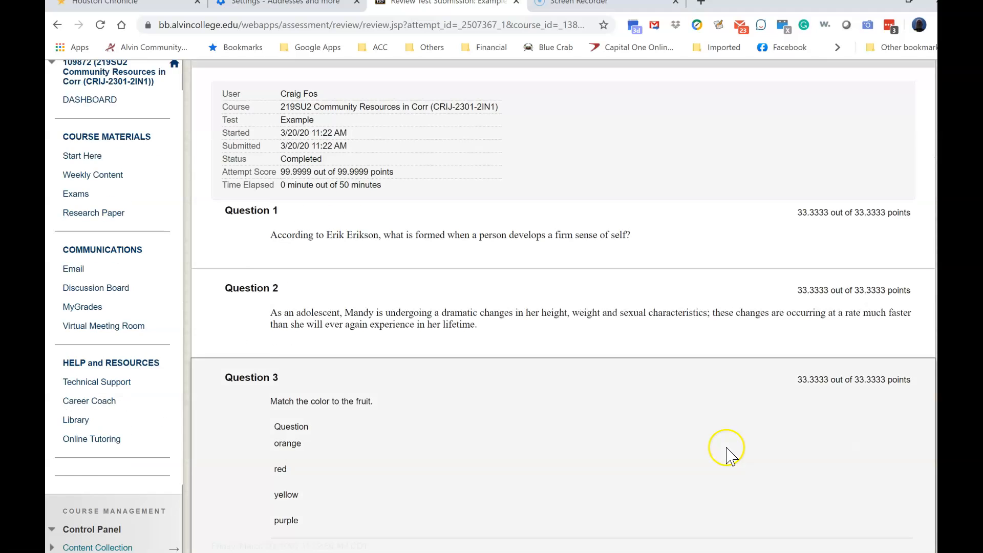
{"action": "scroll", "coordinate": [729, 453], "scroll_direction": "up", "scroll_amount": 3}
{"action": "scroll", "coordinate": [728, 453], "scroll_direction": "down", "scroll_amount": 3}
{"action": "scroll", "coordinate": [729, 453], "scroll_direction": "down", "scroll_amount": 5}
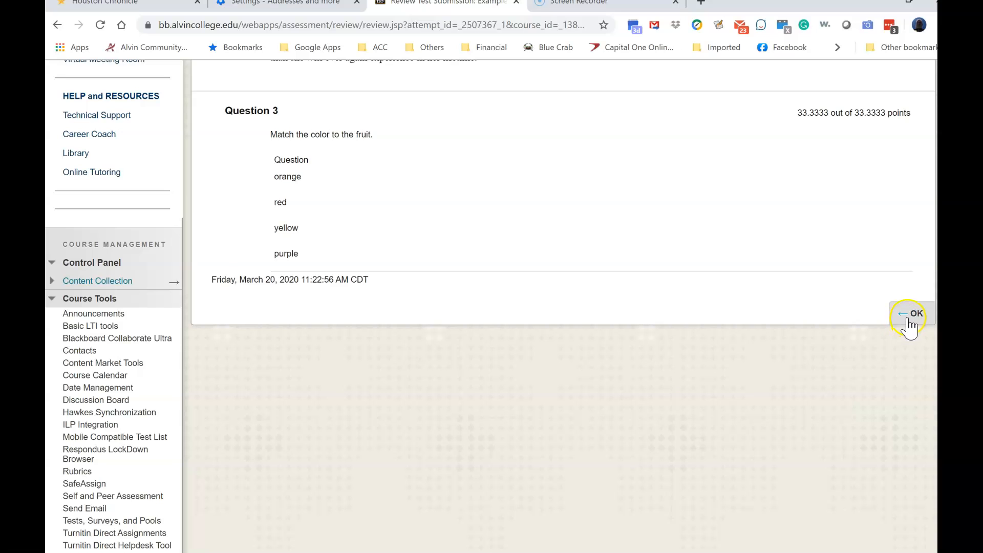
{"action": "left_click", "coordinate": [904, 321]}
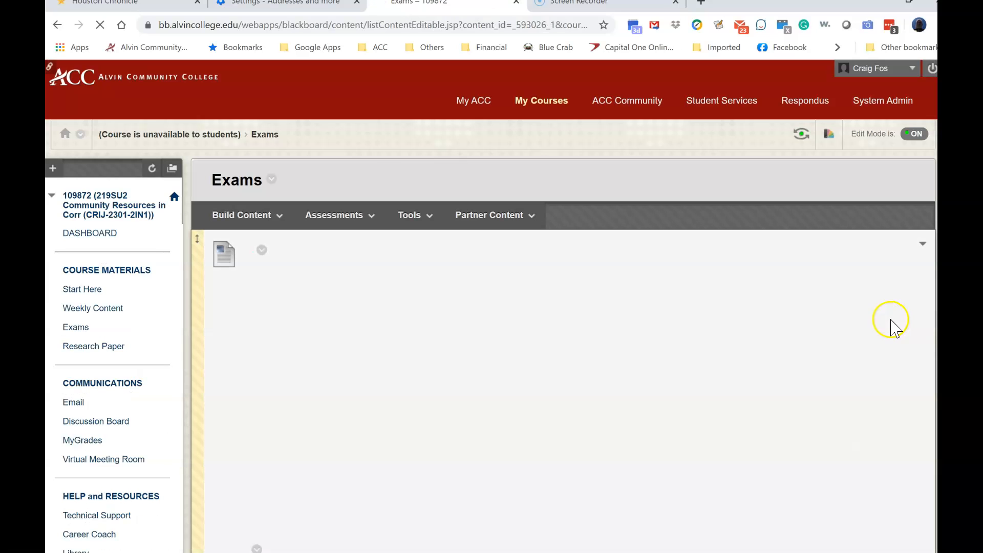